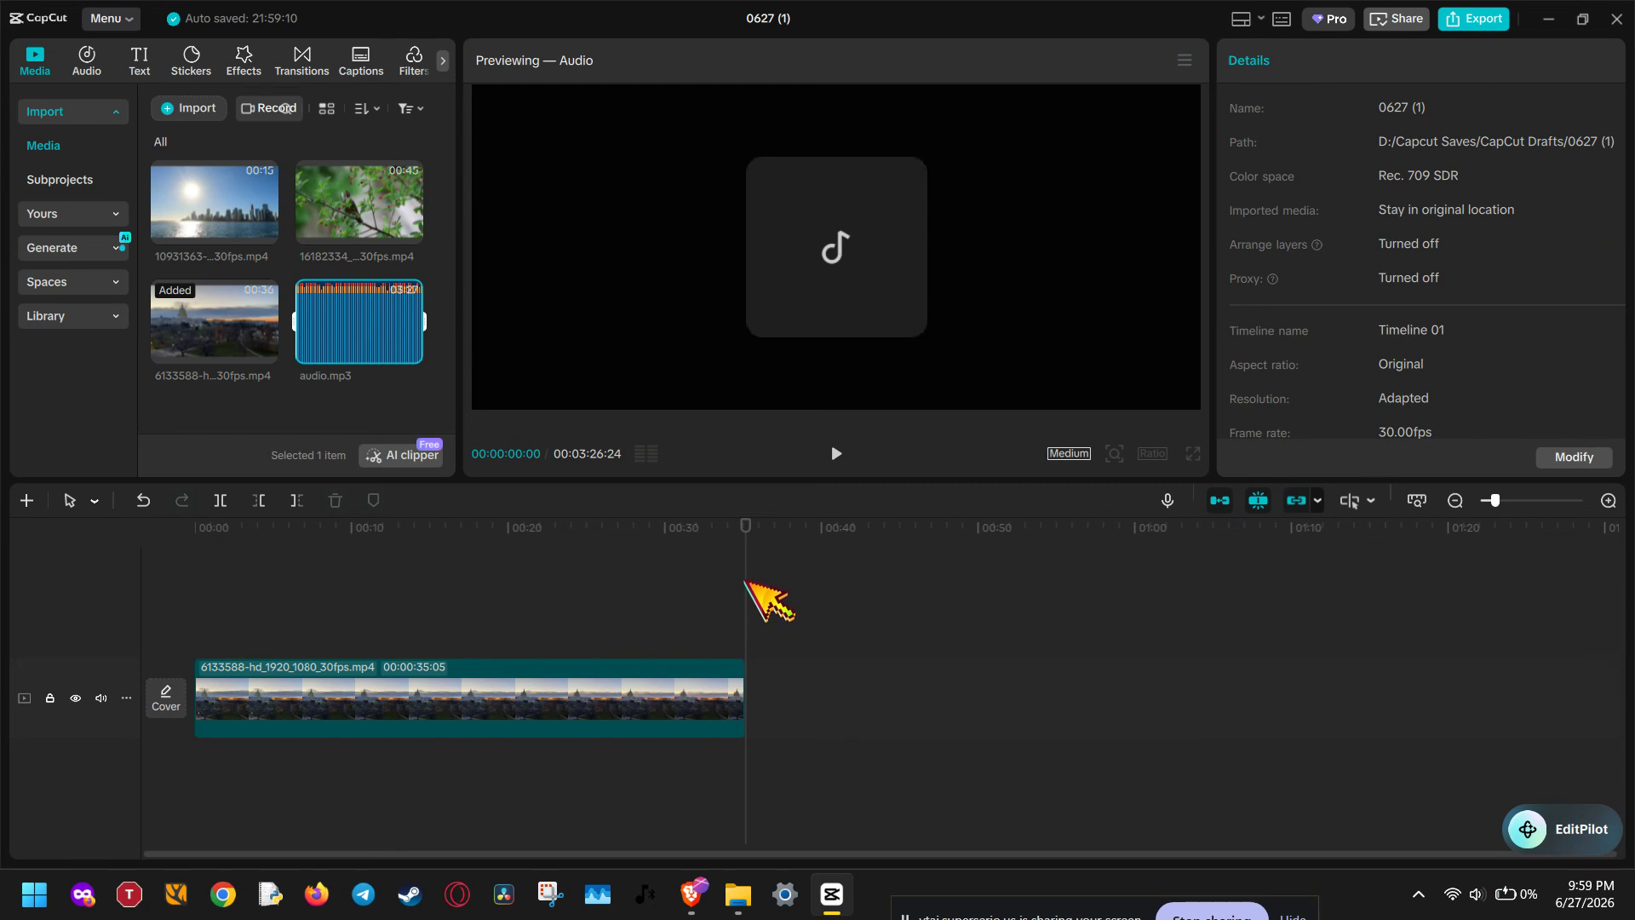
Add audio.mp3 beneath the video clip from the timeline start, split it at 00:00:35:05 and delete the part beyond the video's end
drag(400, 353, 189, 795)
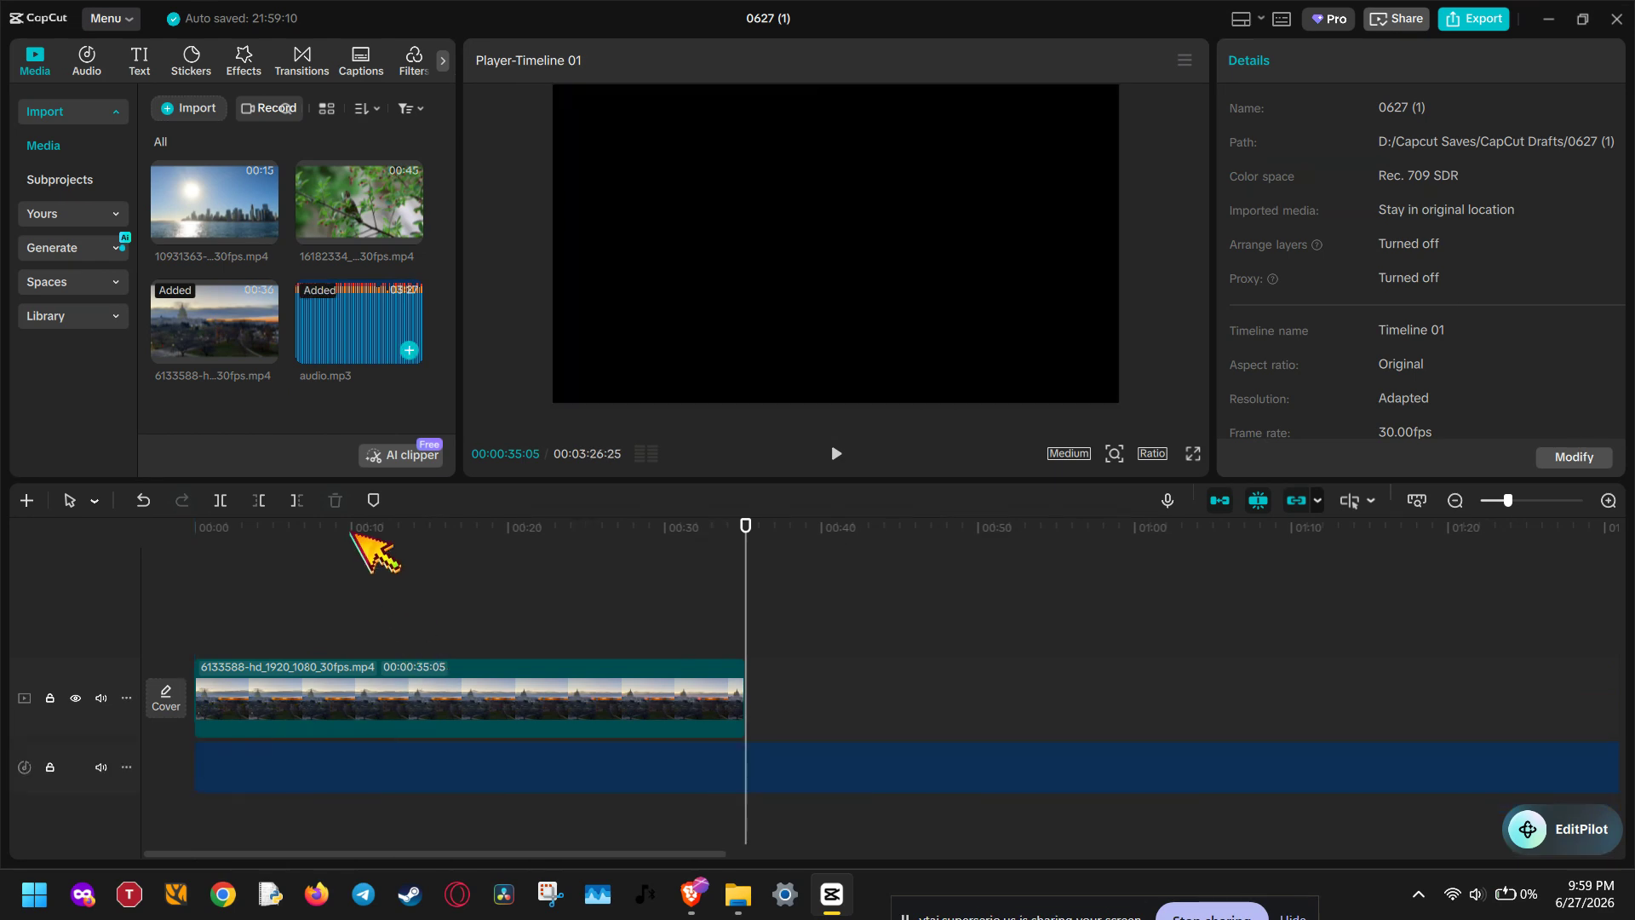
click(426, 771)
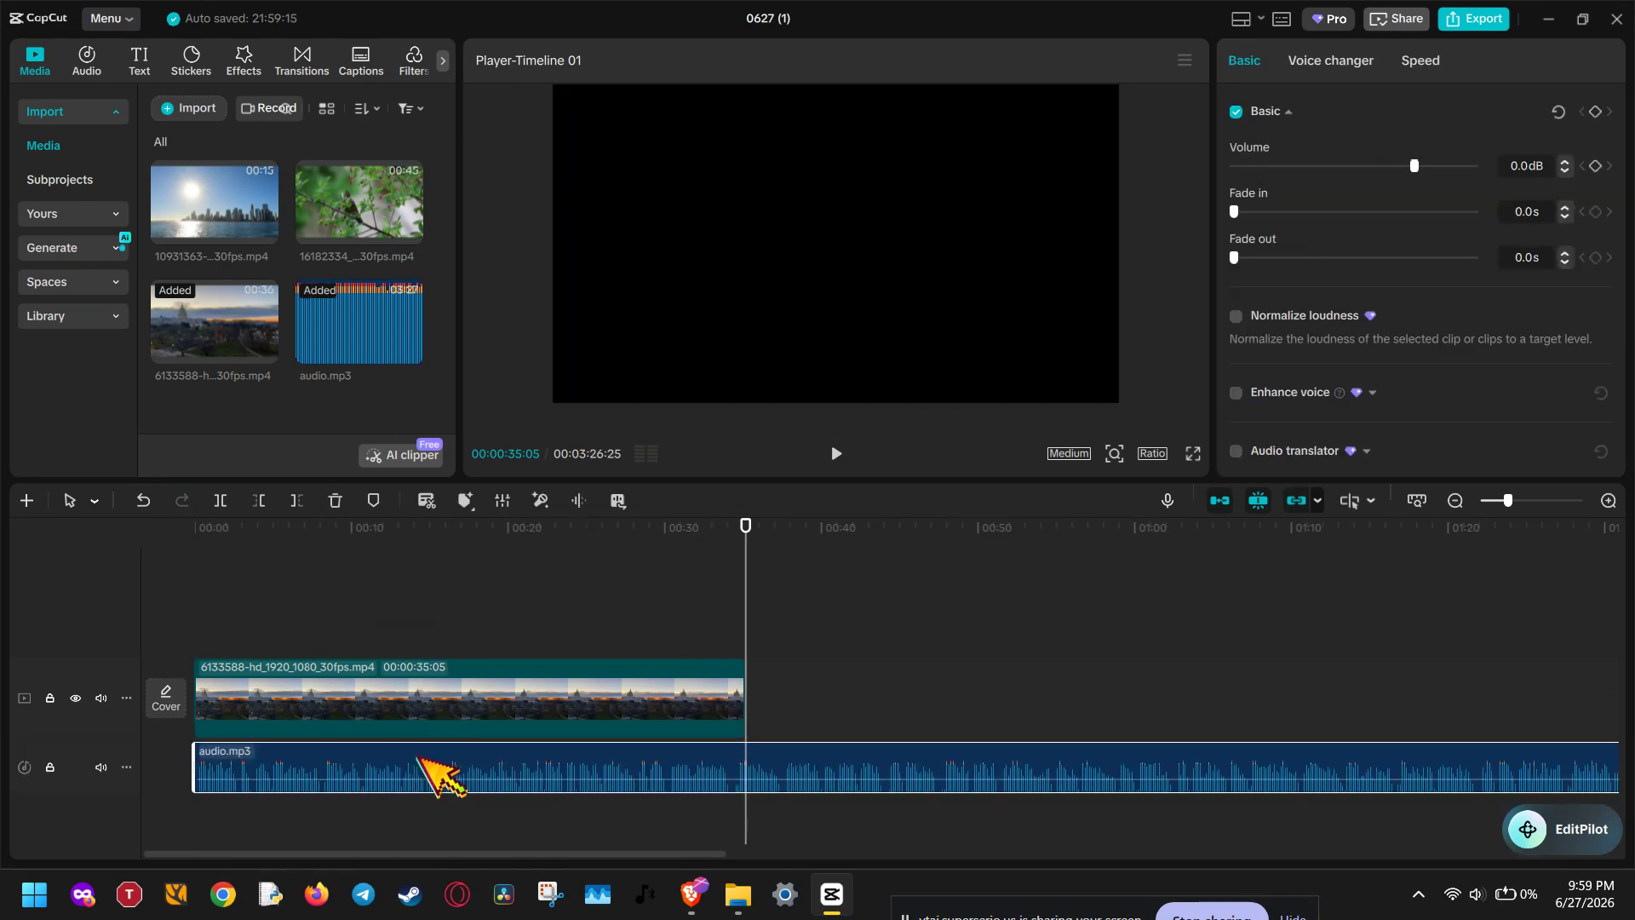
click(221, 500)
click(335, 500)
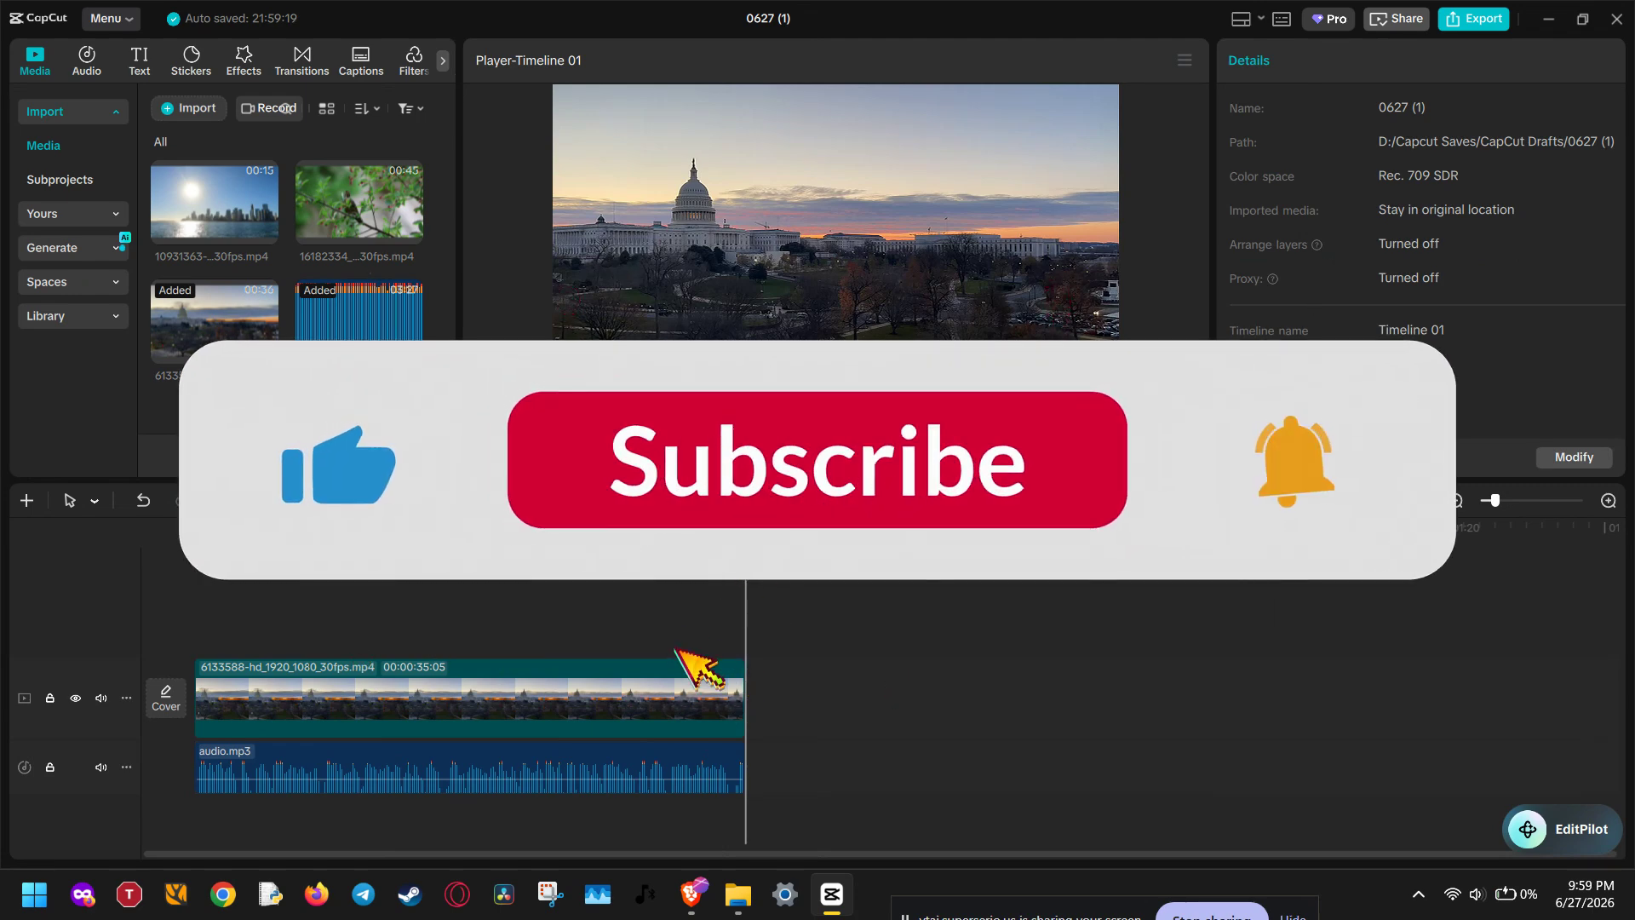
click(682, 677)
mouse_move(740, 625)
mouse_down()
mouse_move(205, 664)
mouse_move(774, 621)
mouse_move(758, 602)
mouse_up()
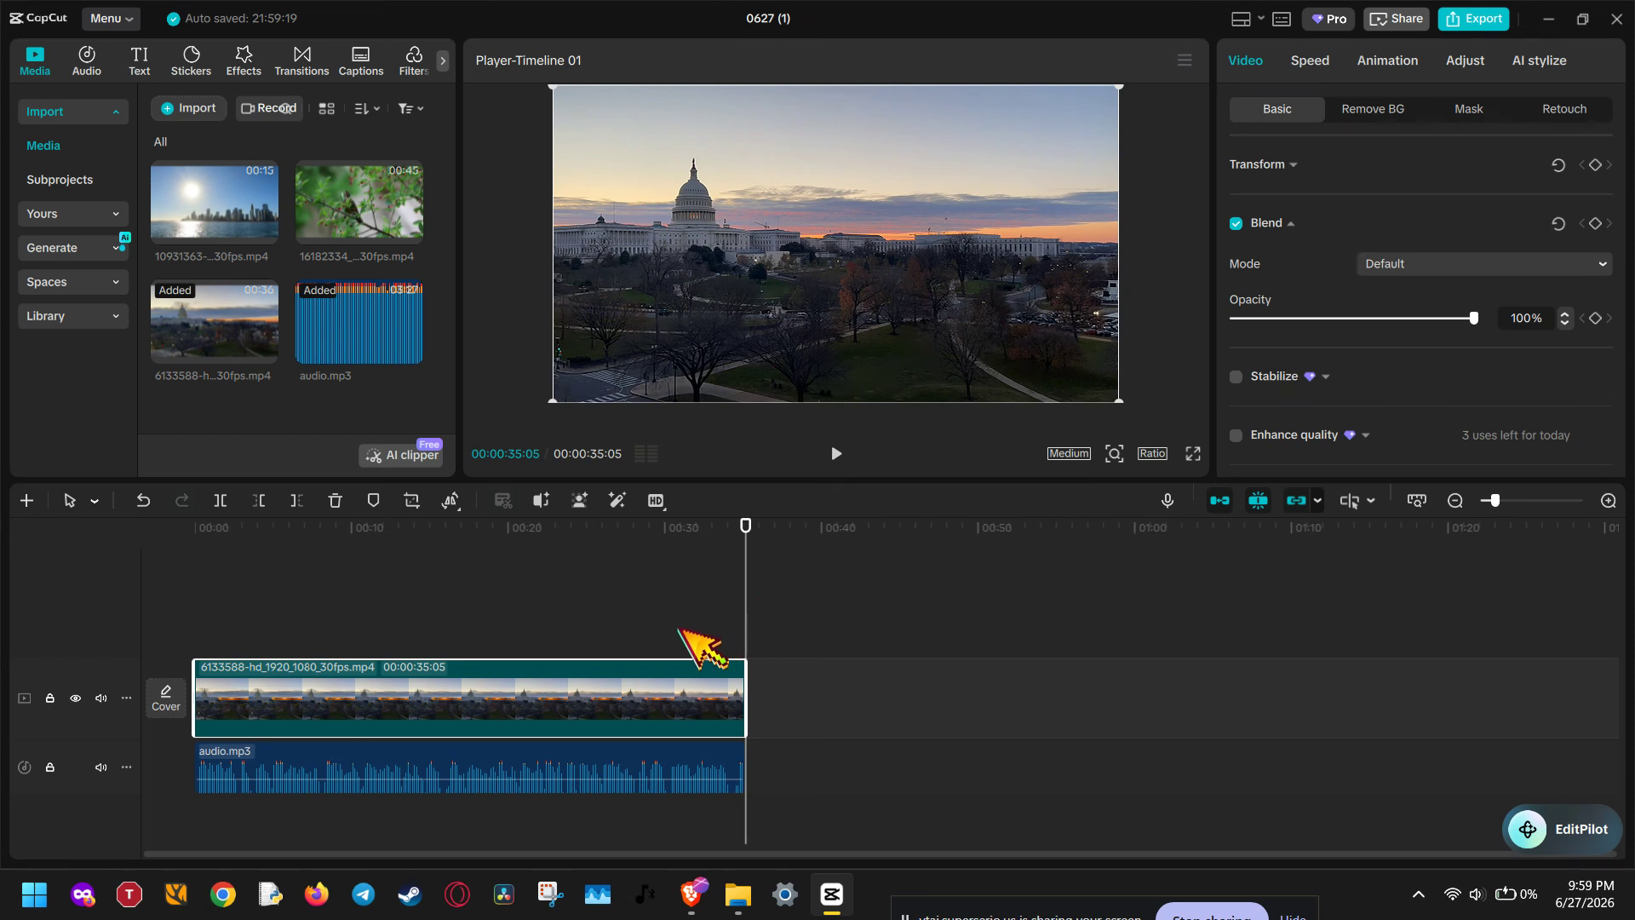
click(634, 566)
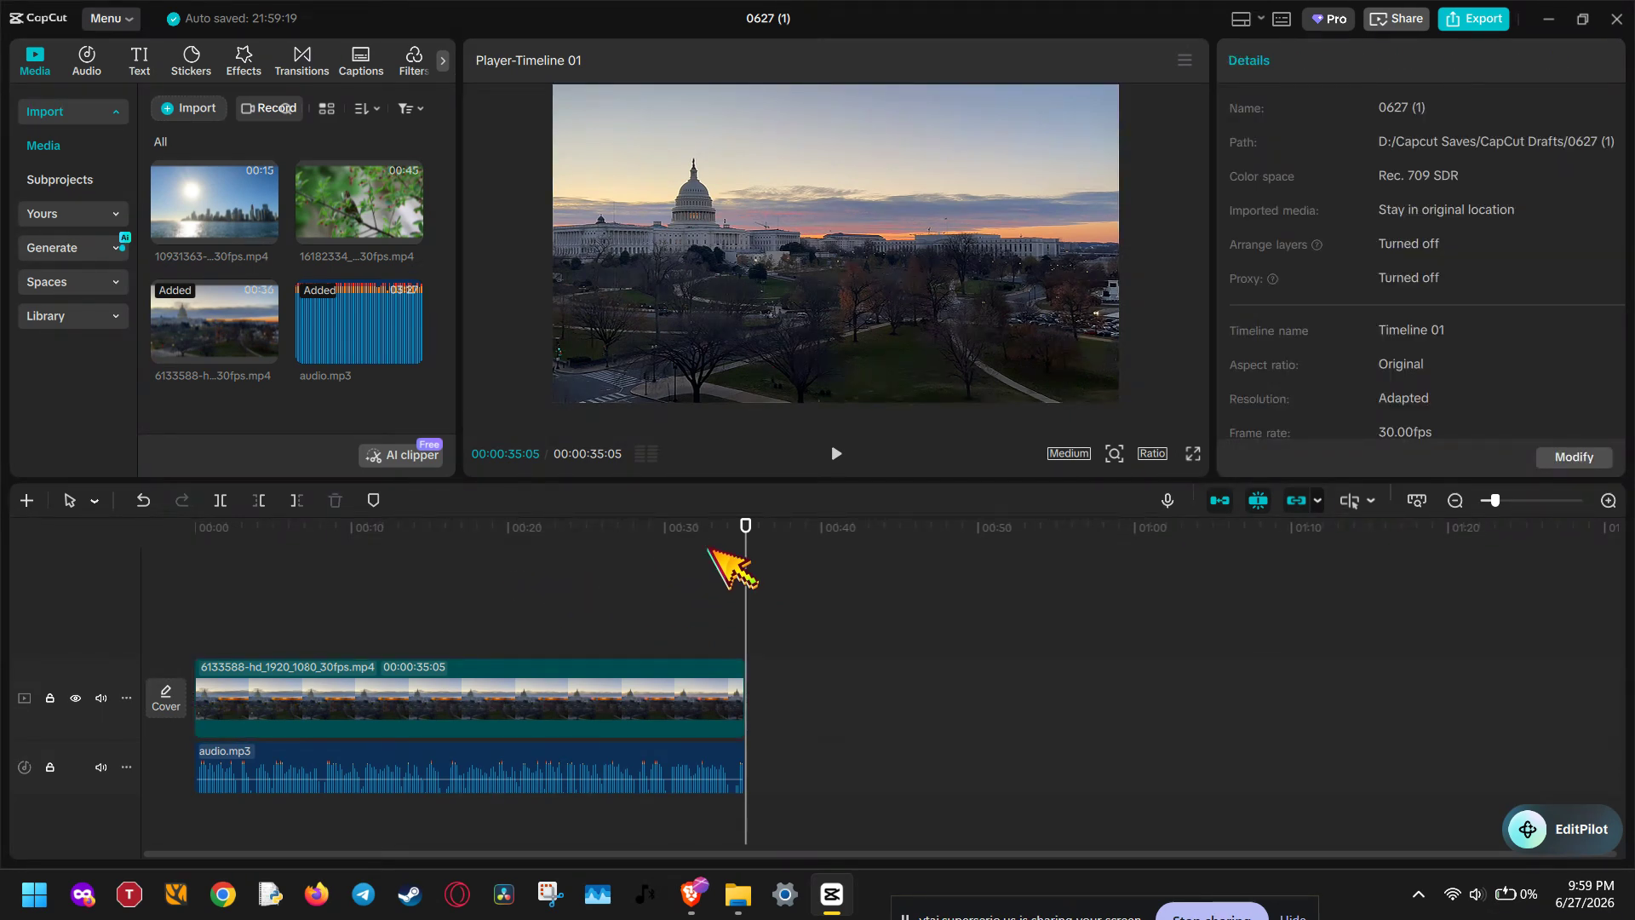
Split the audio clip at 00:00:14:18, in the silent gap between two waveform bursts
drag(745, 552, 423, 609)
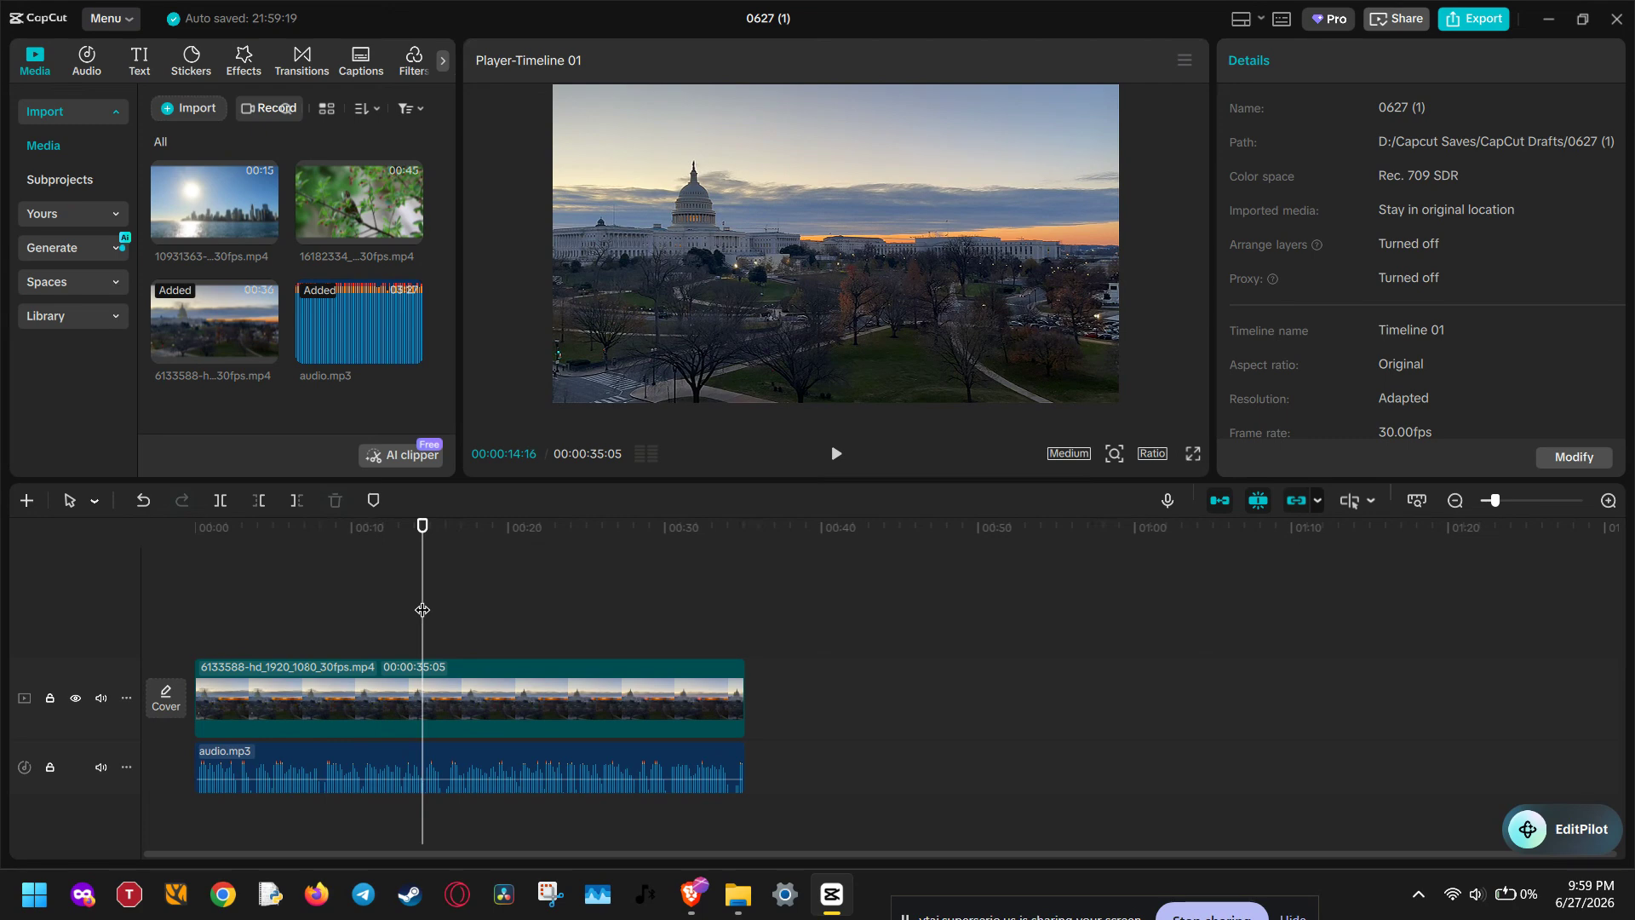
click(1608, 500)
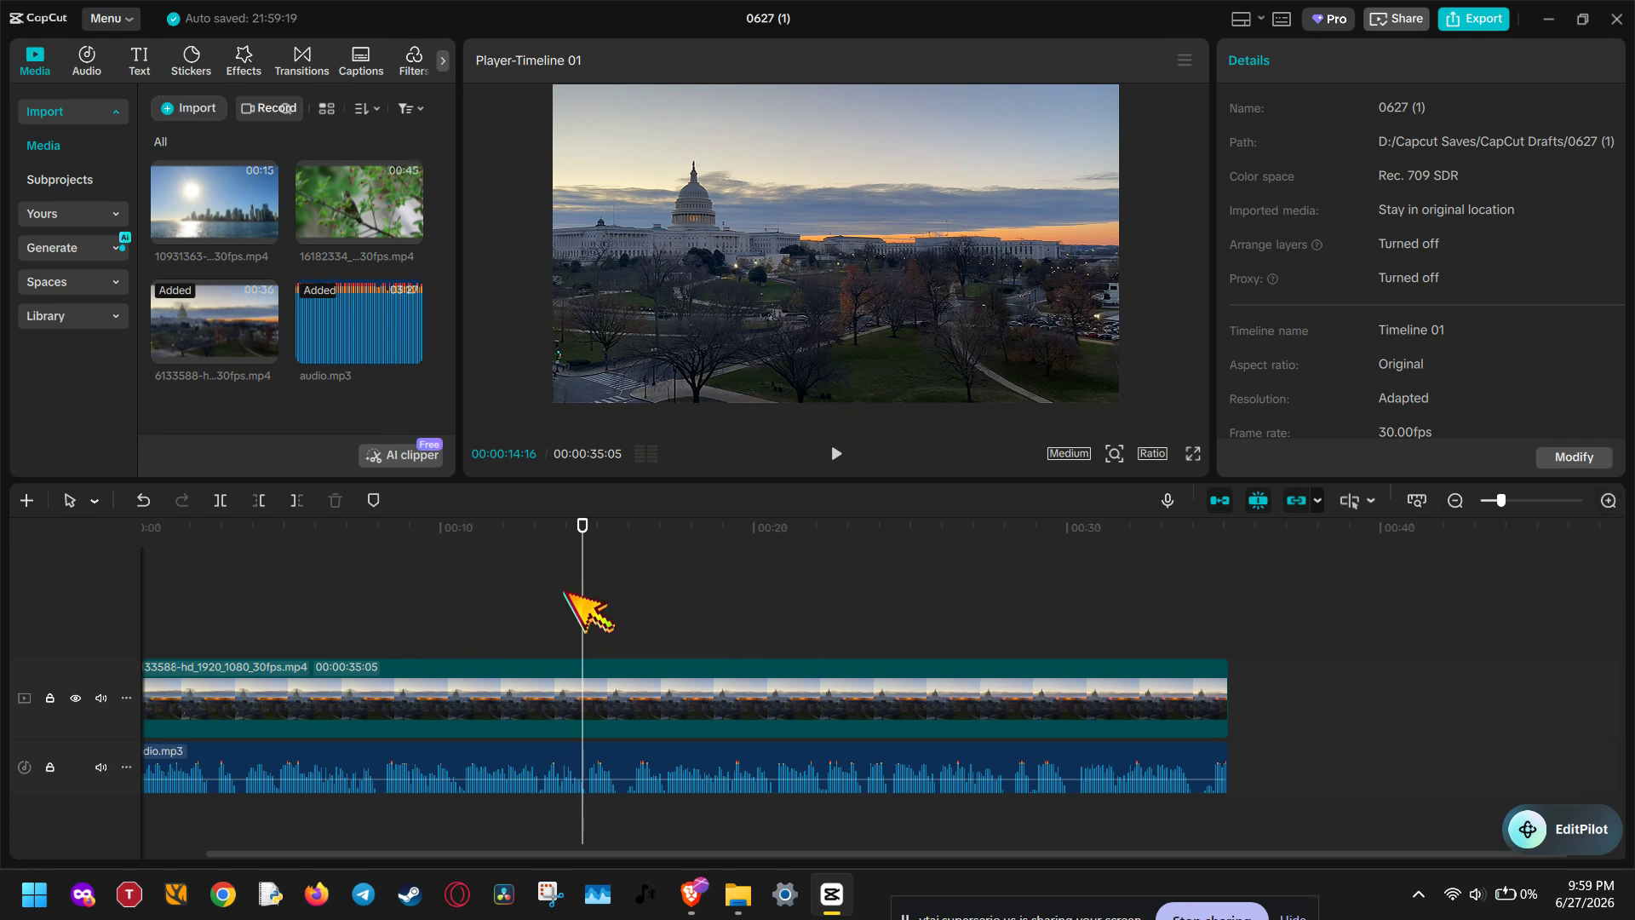
drag(582, 594, 586, 594)
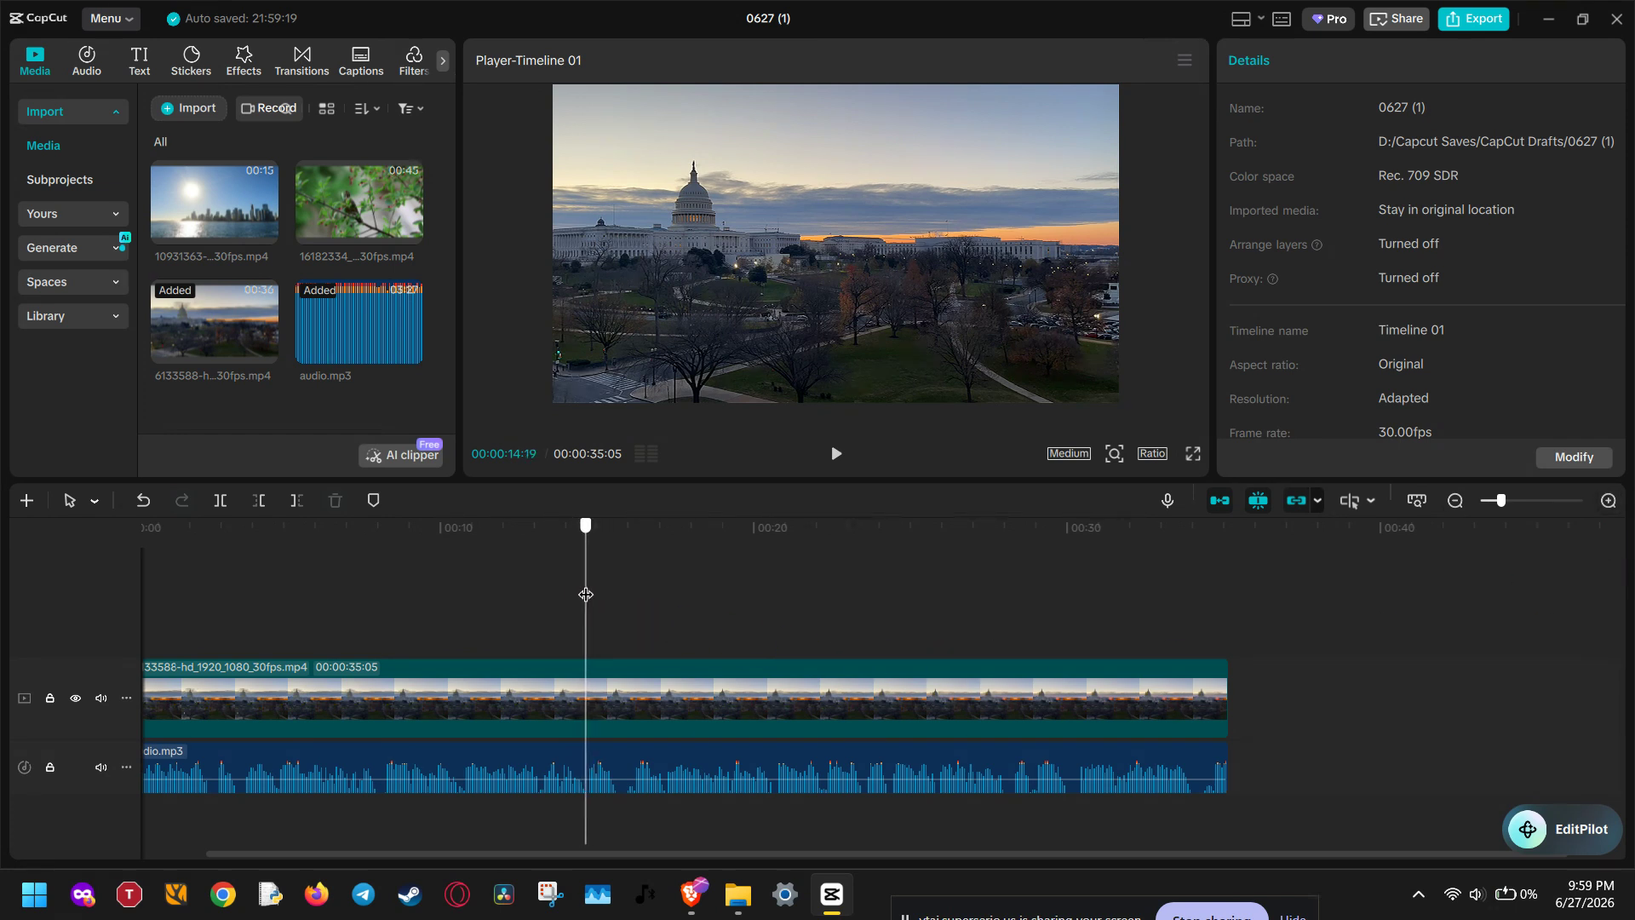
click(1608, 501)
click(1608, 500)
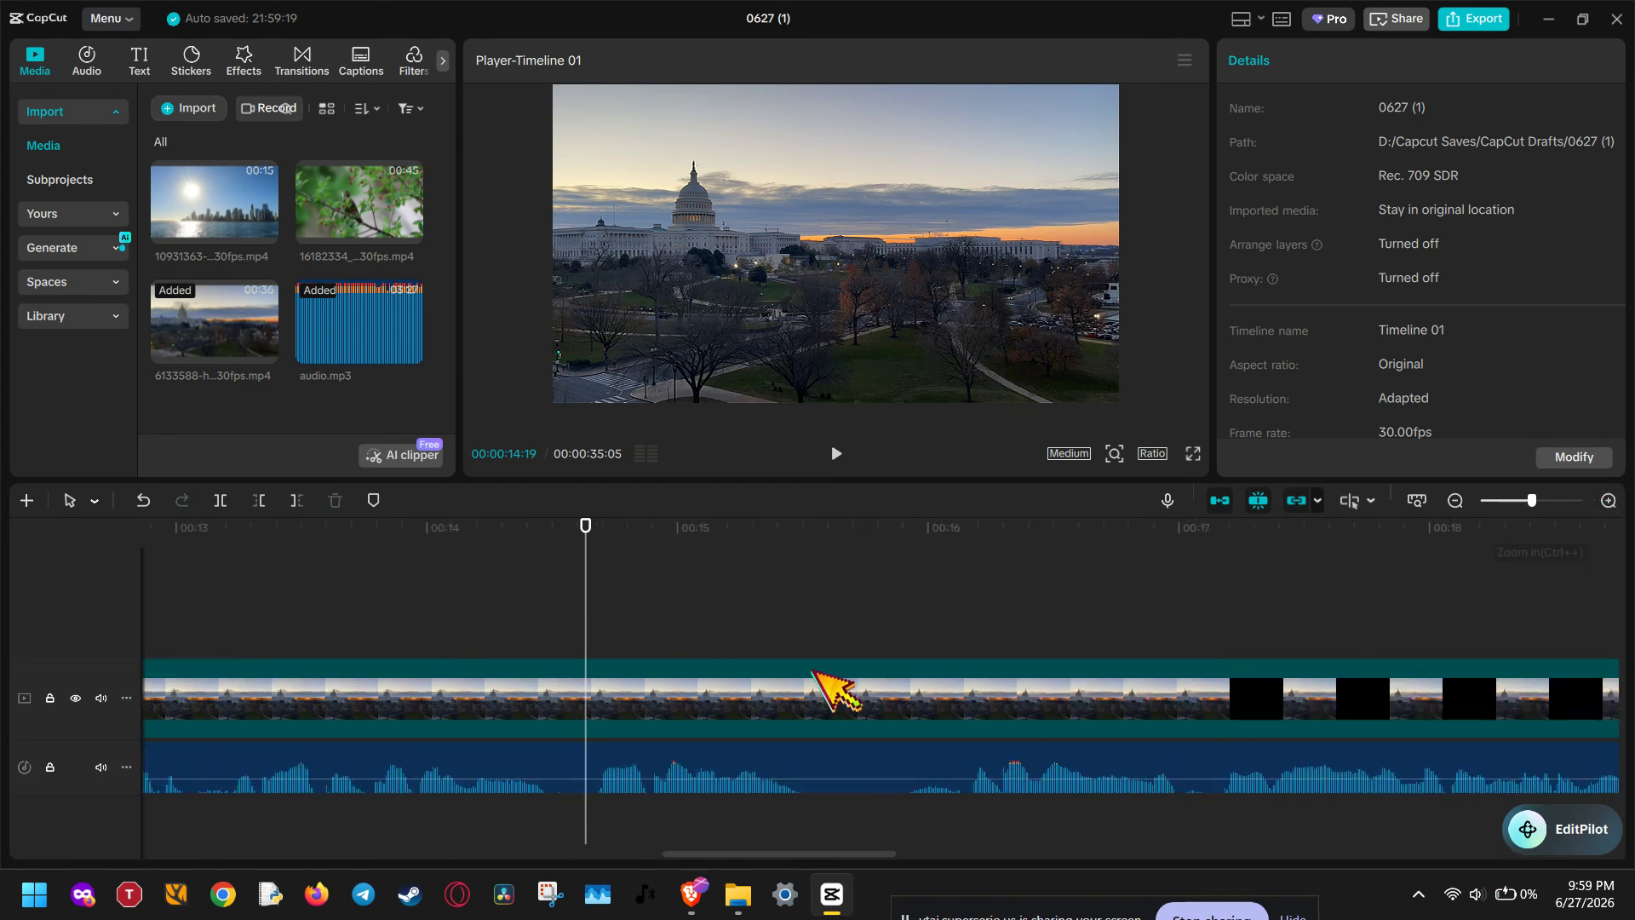
mouse_move(585, 594)
mouse_down()
mouse_move(595, 607)
mouse_move(575, 607)
mouse_up()
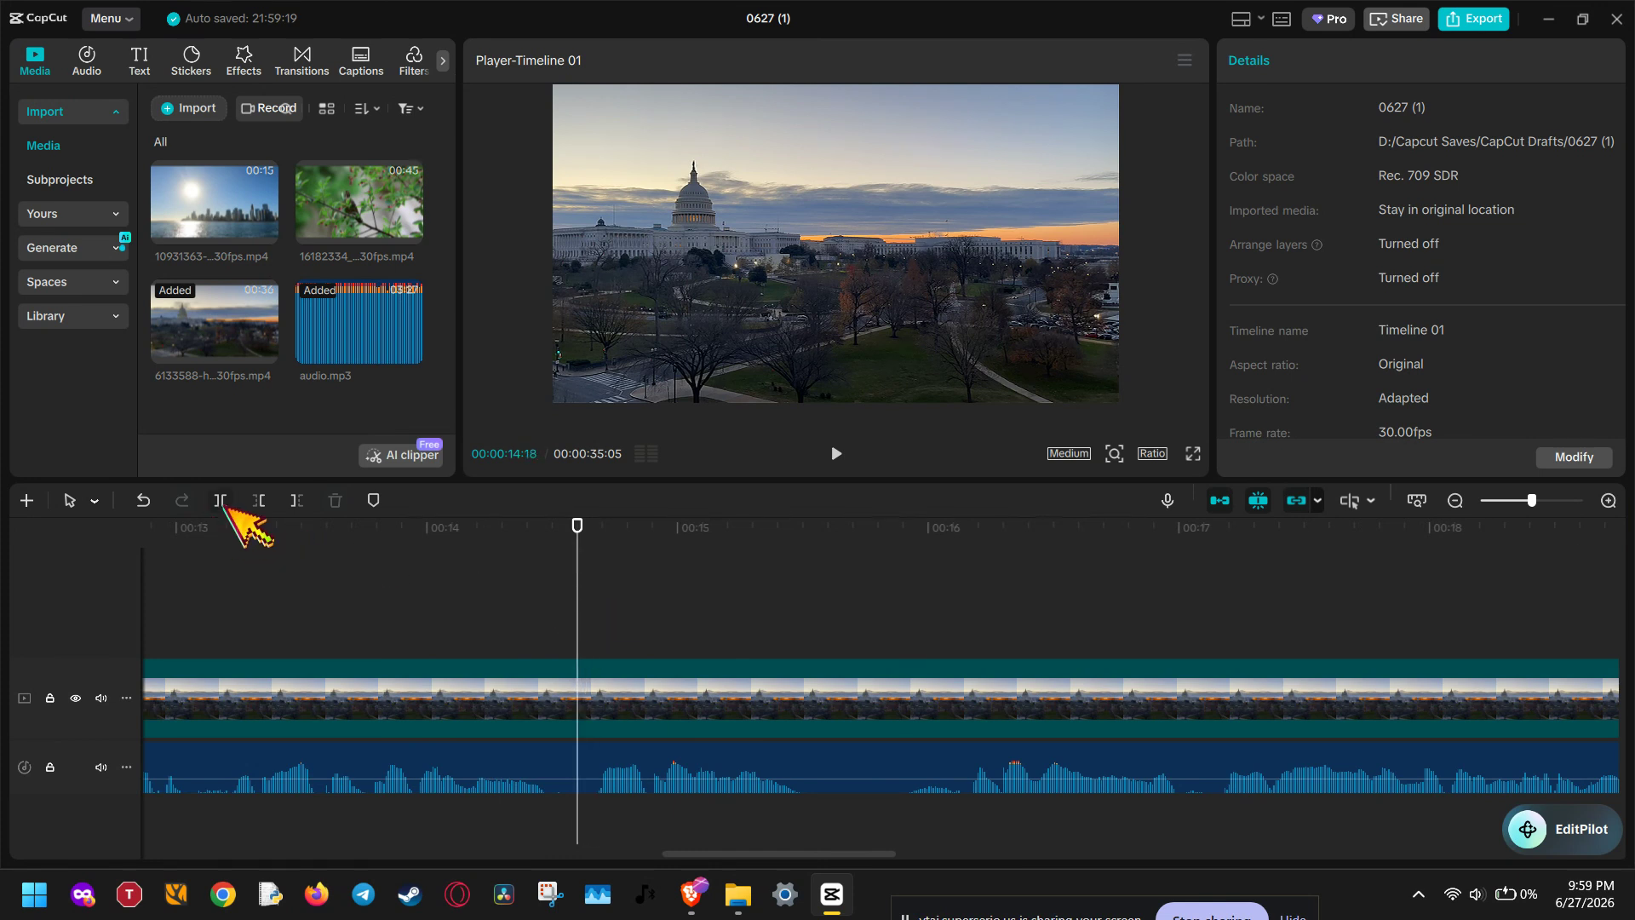
click(376, 748)
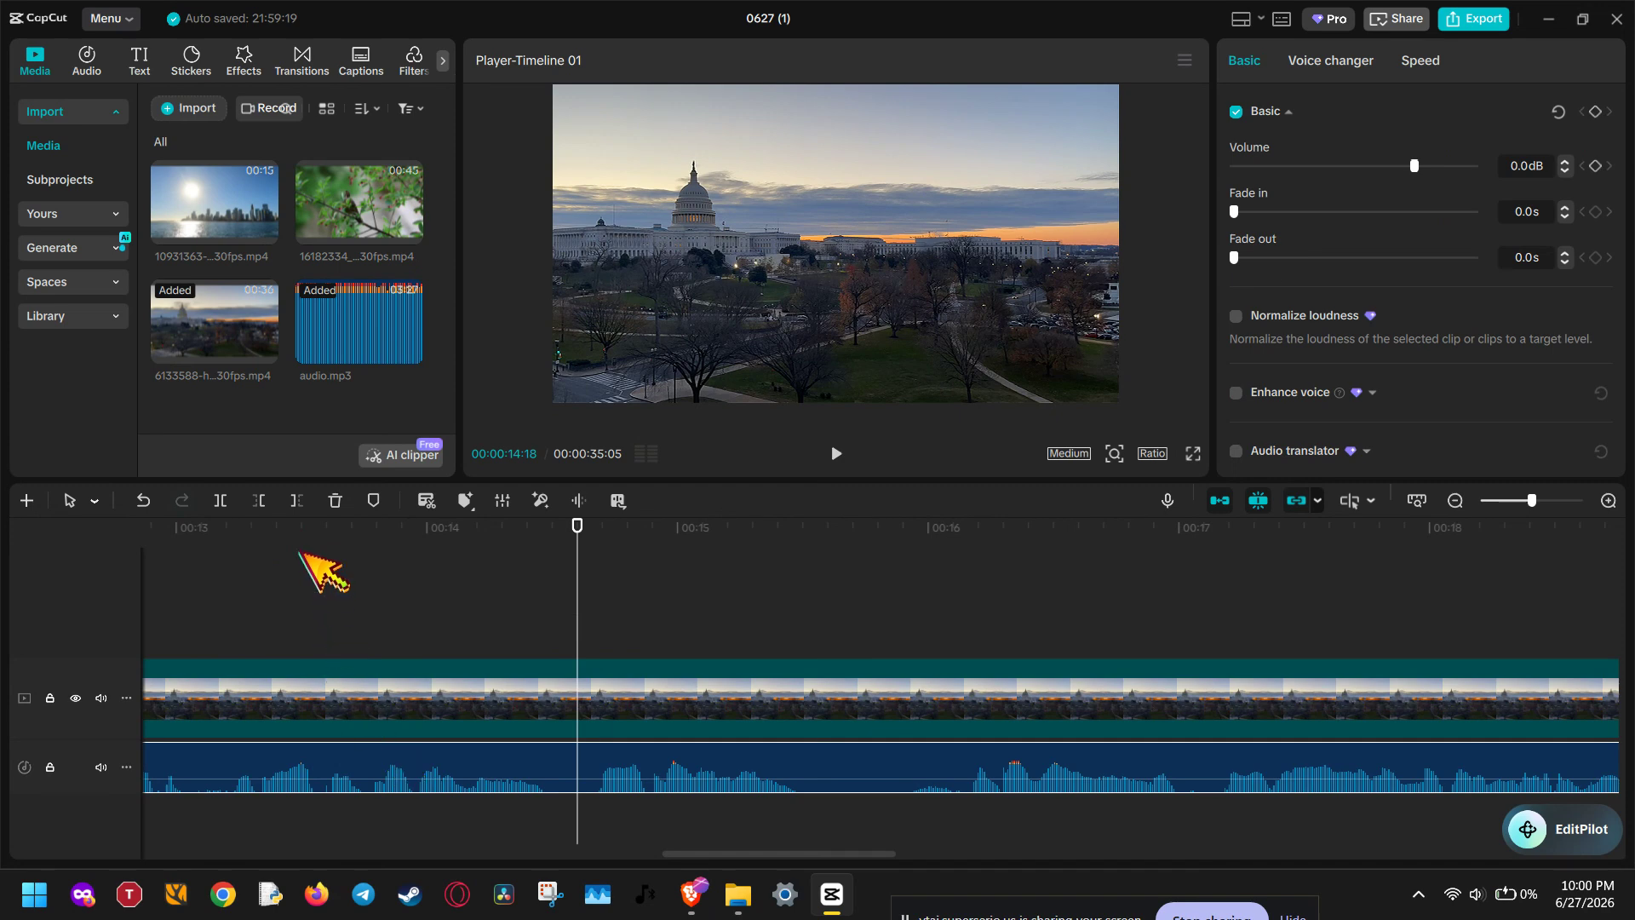
click(220, 501)
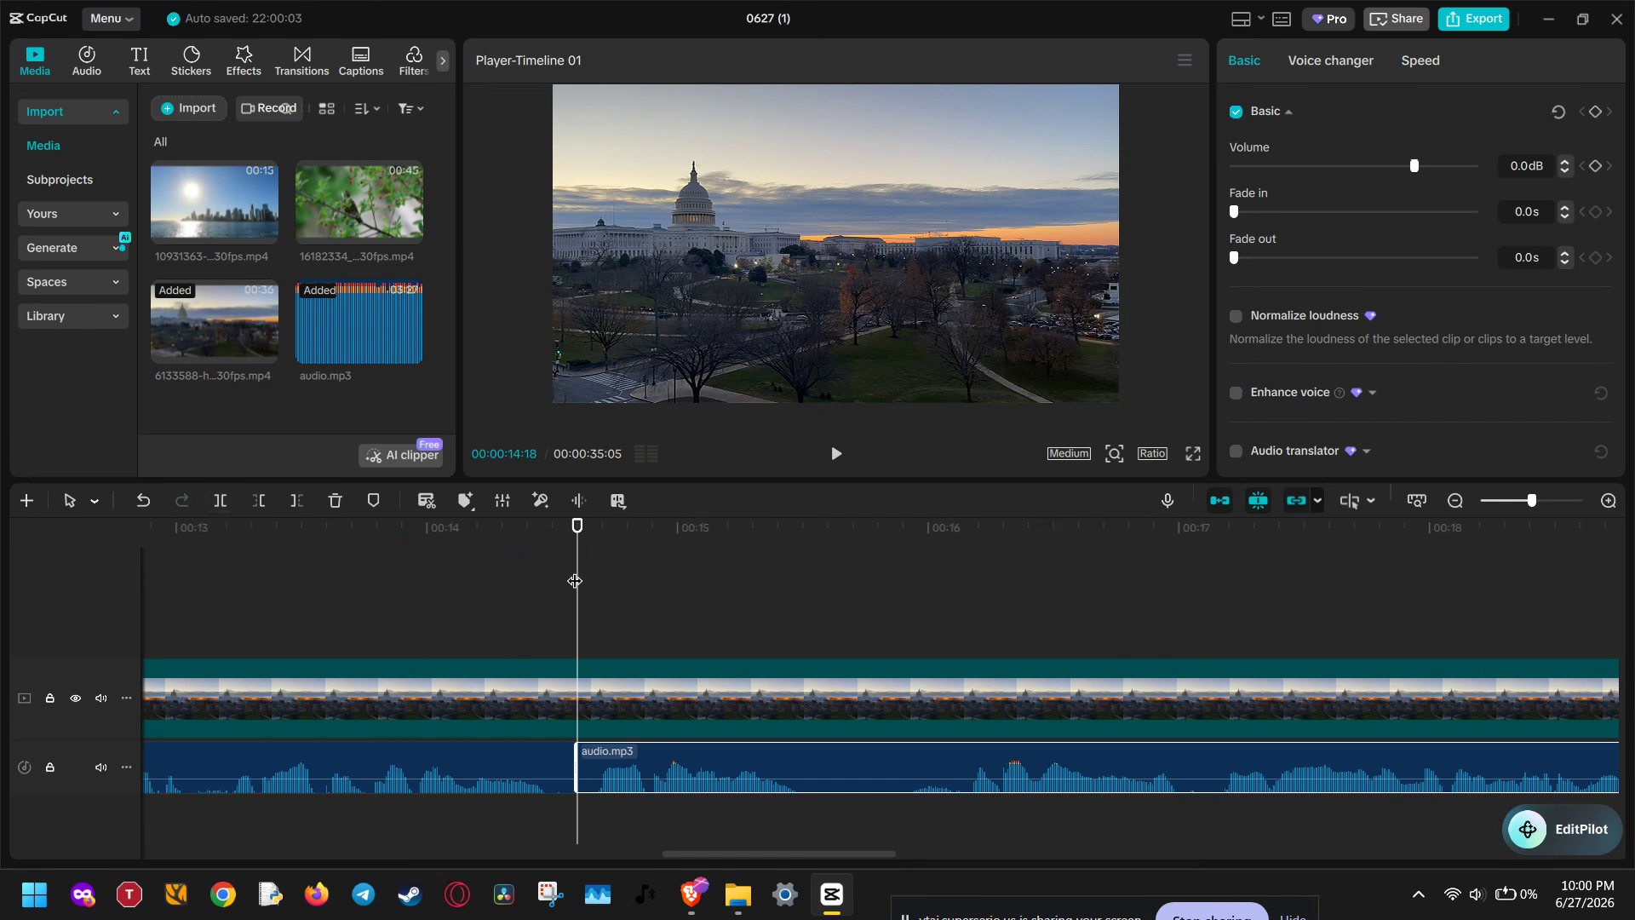
Split the video clip at 00:00:14:18, in line with the existing audio cut
drag(575, 581, 818, 589)
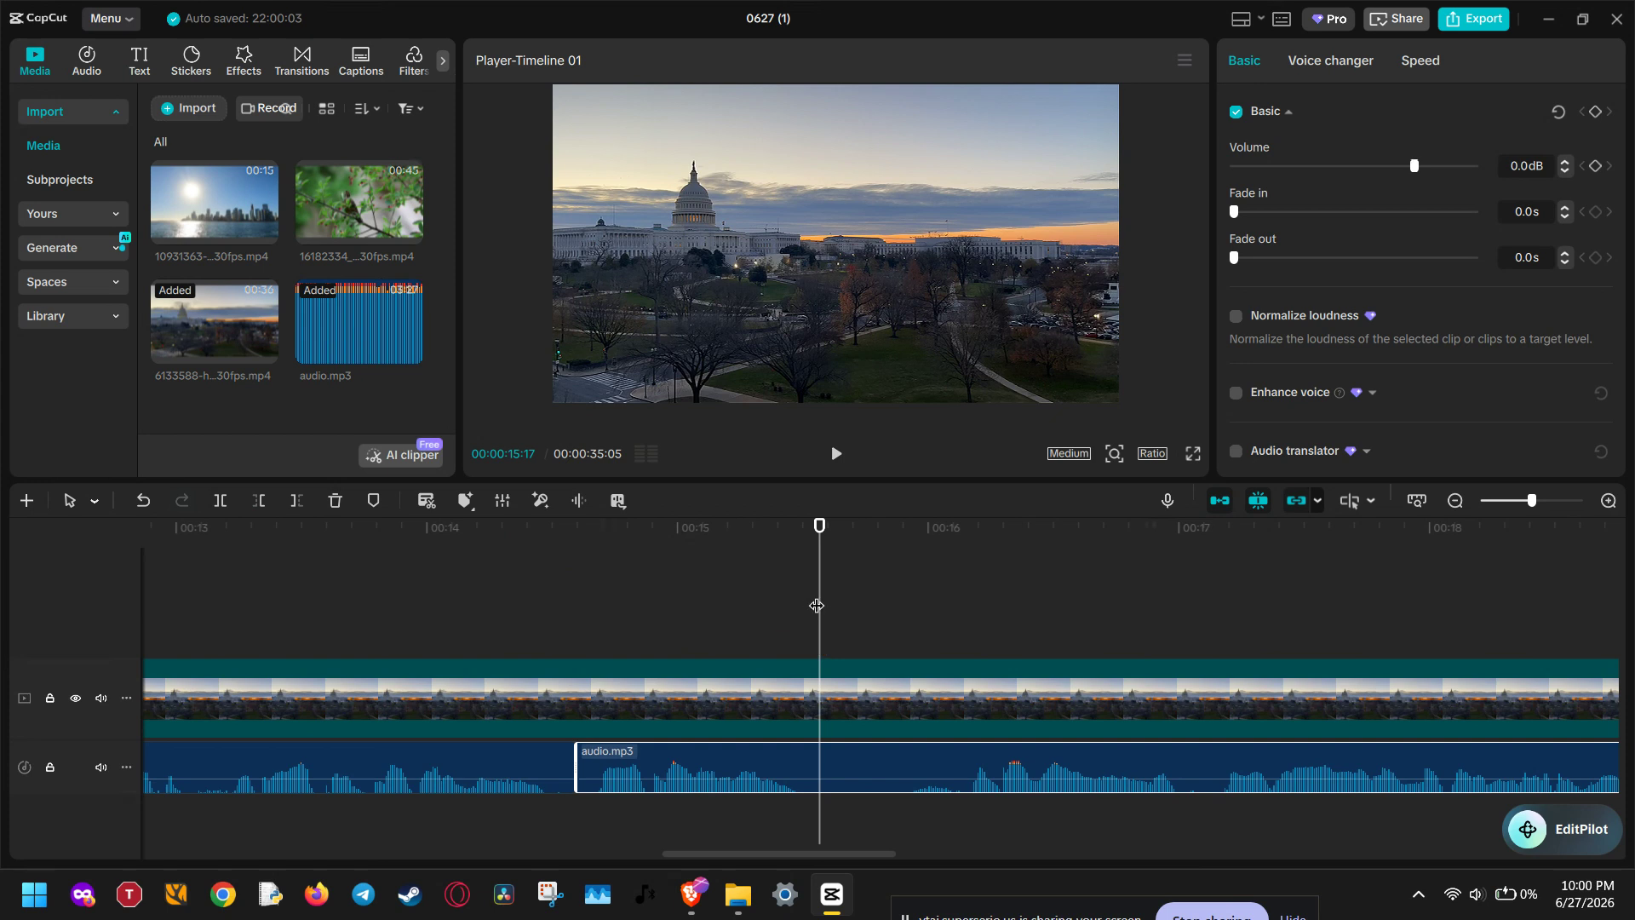
mouse_move(816, 606)
mouse_down()
mouse_move(853, 608)
mouse_move(823, 614)
mouse_up()
click(594, 526)
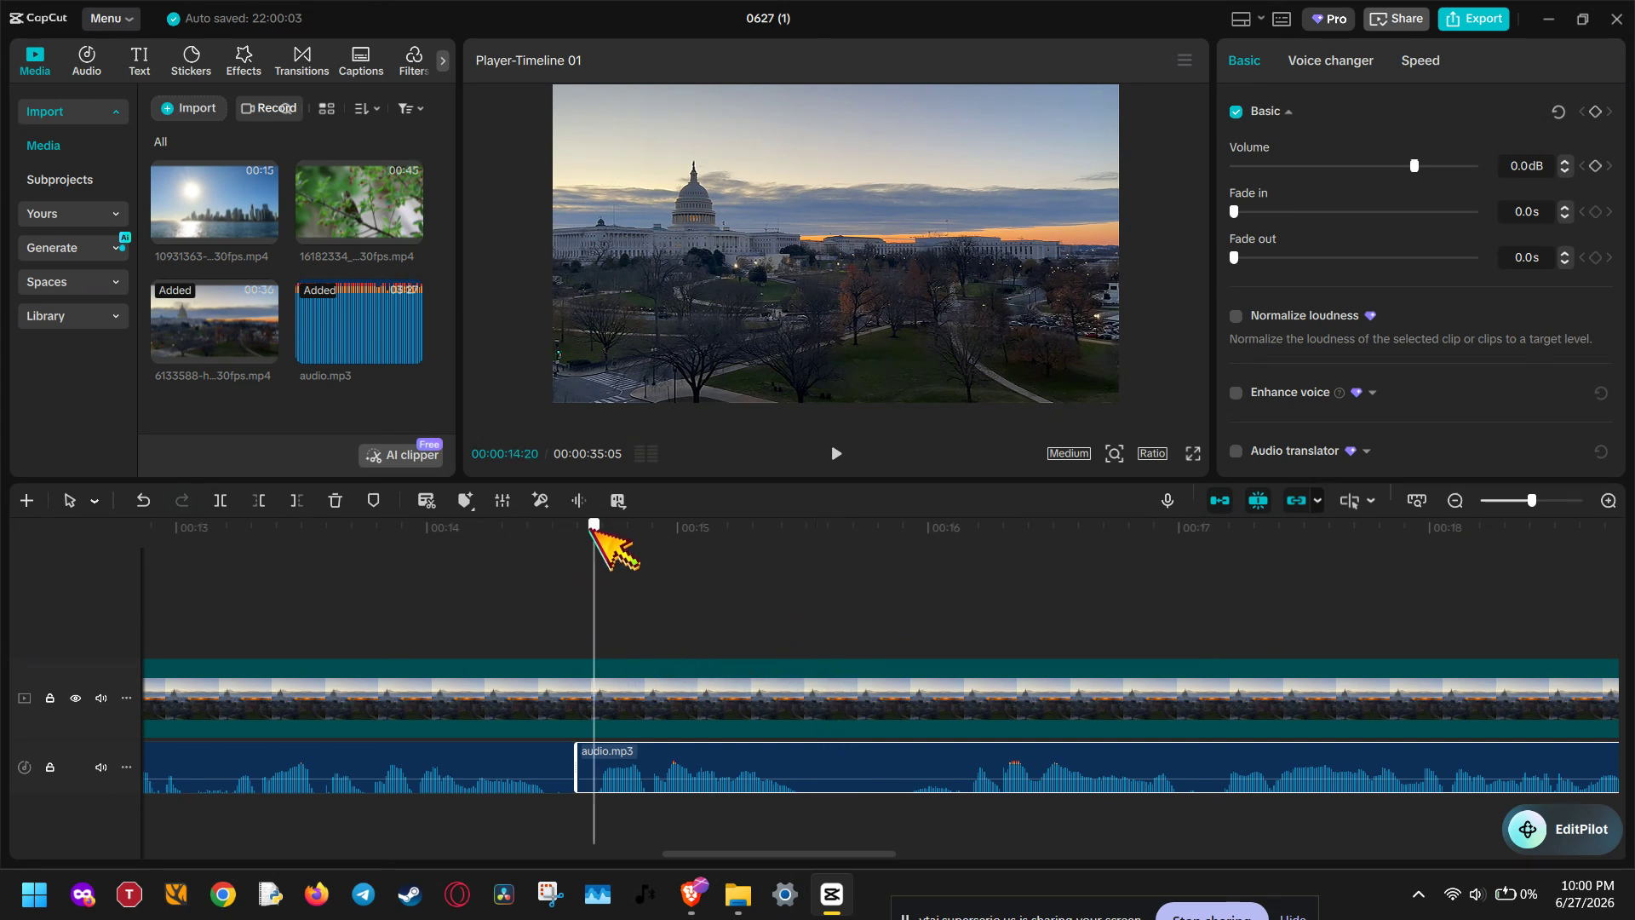
drag(593, 527, 577, 523)
click(630, 681)
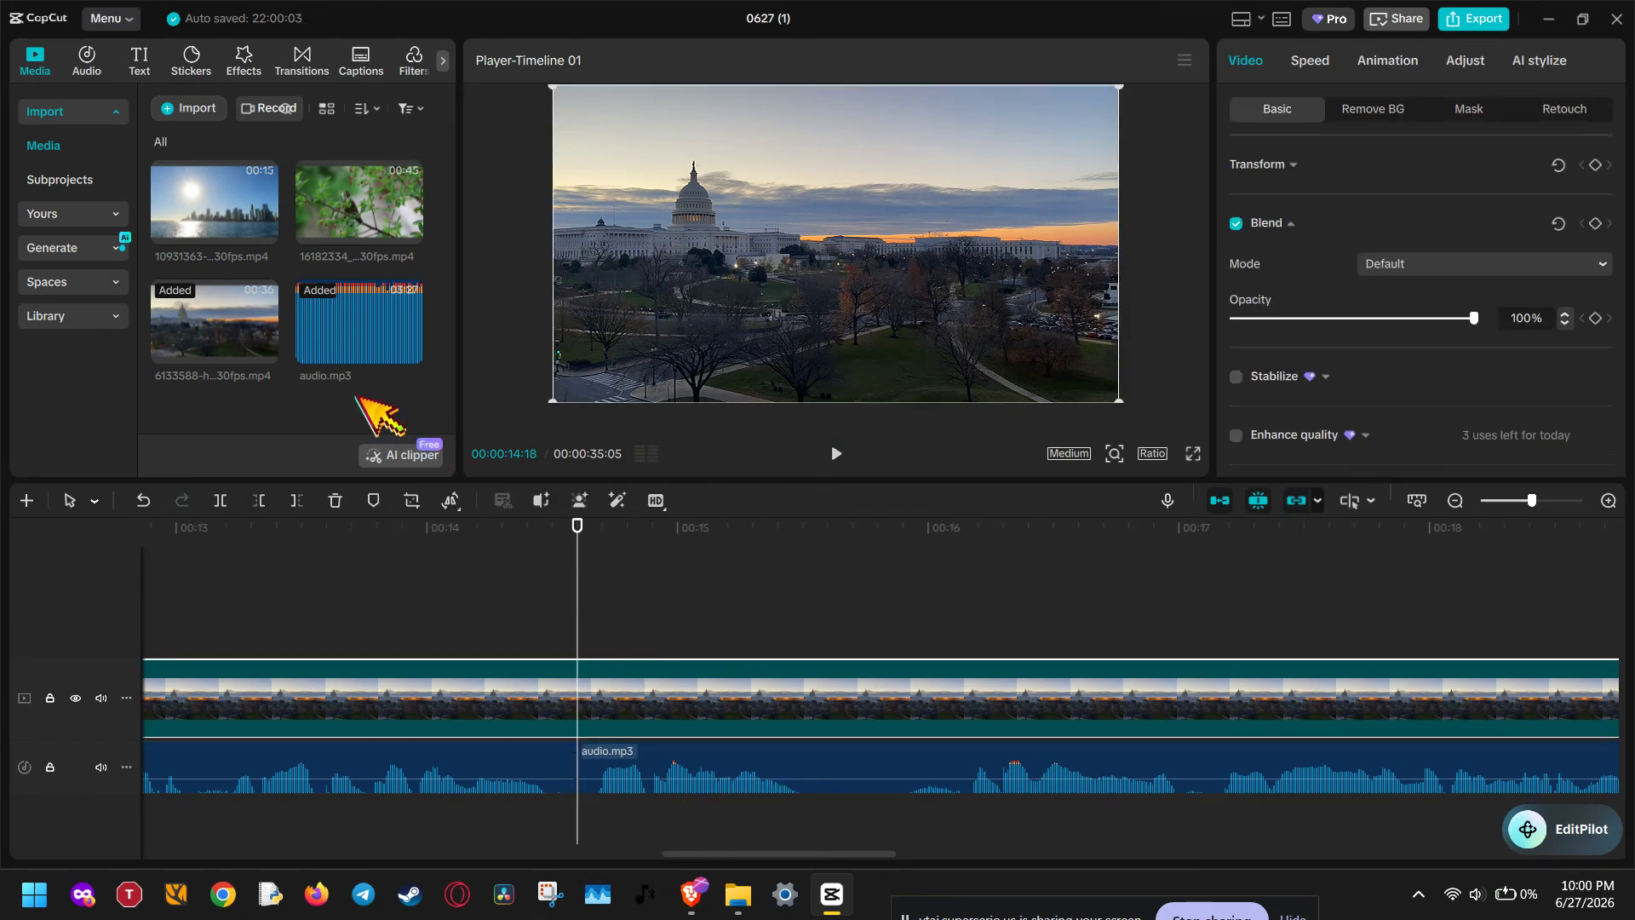
click(220, 500)
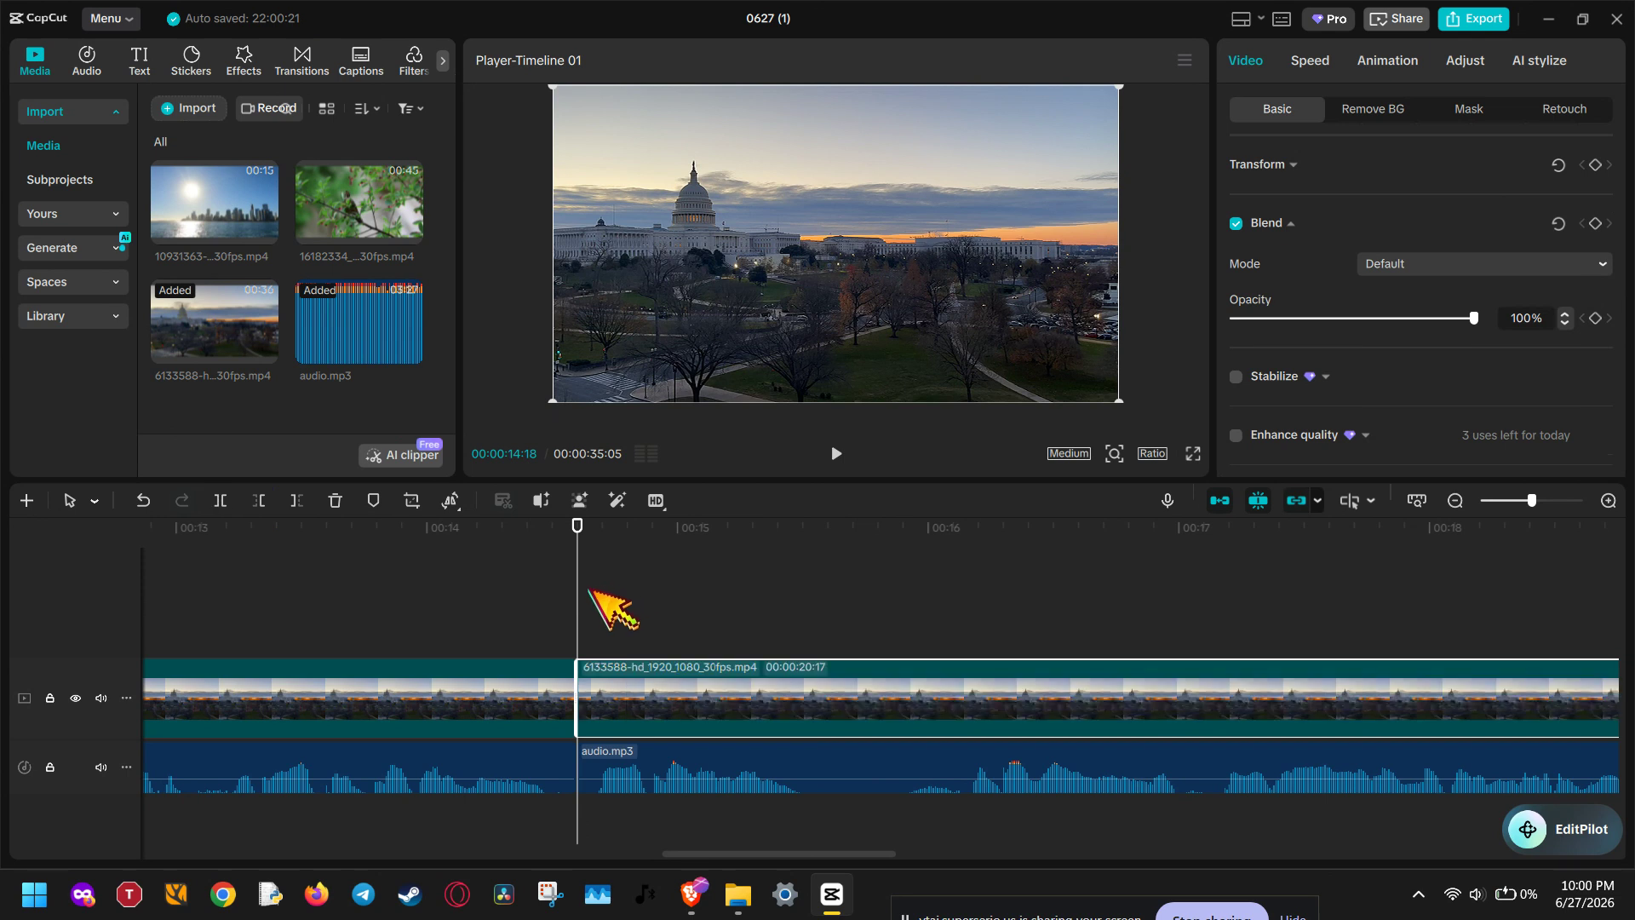
Split both the video clip and the audio clip at 00:00:15:21
drag(579, 600, 853, 627)
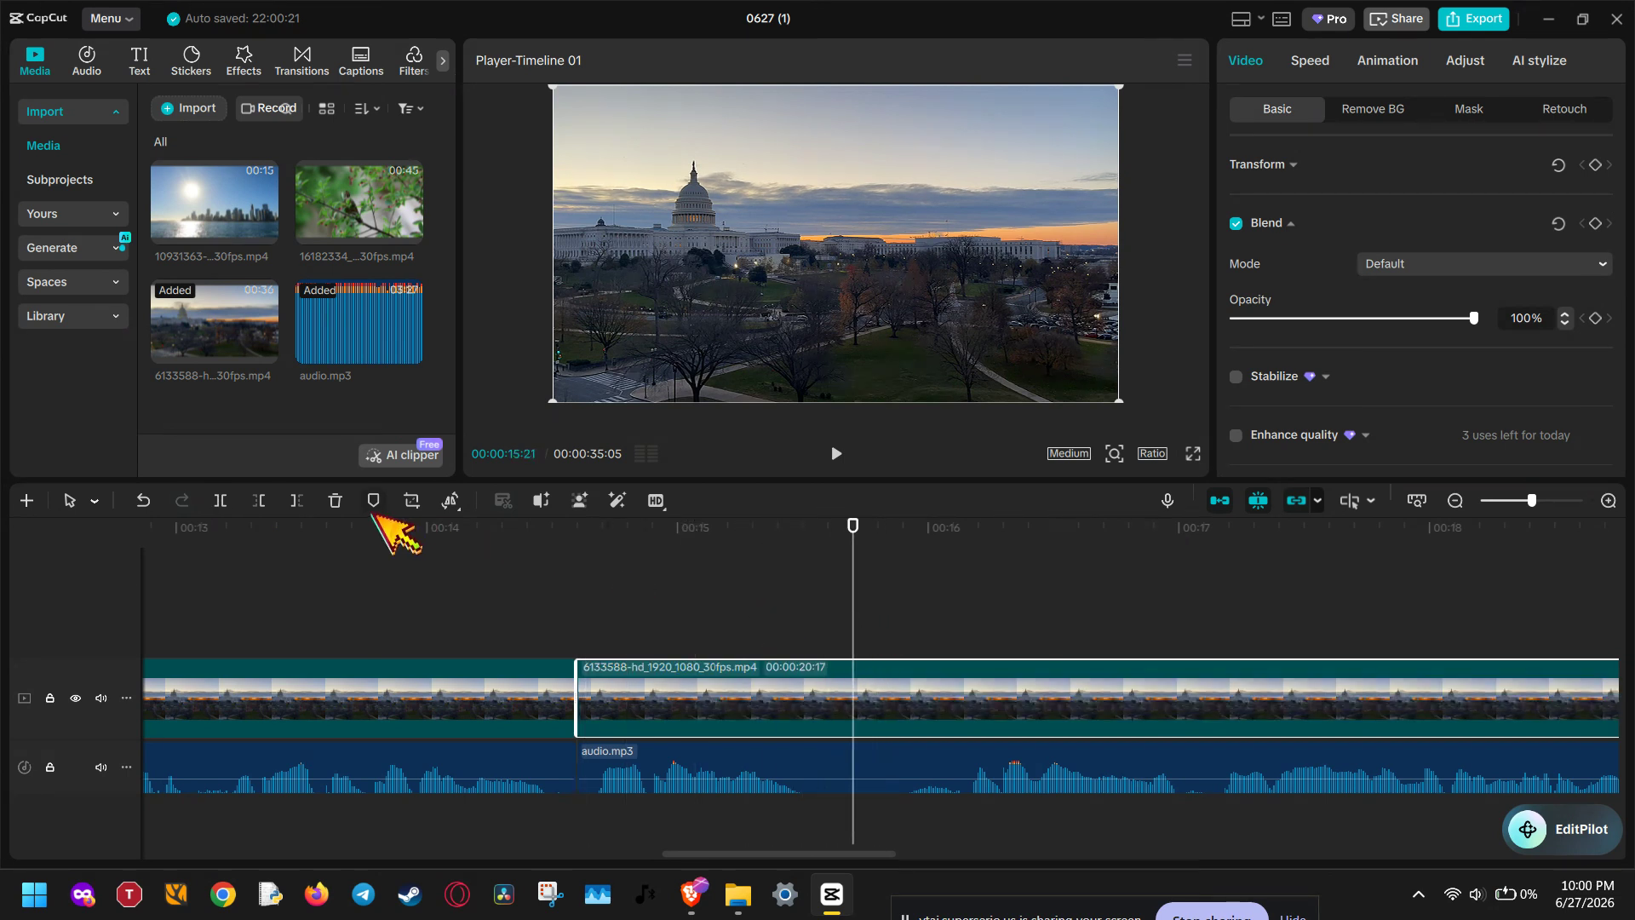
click(219, 500)
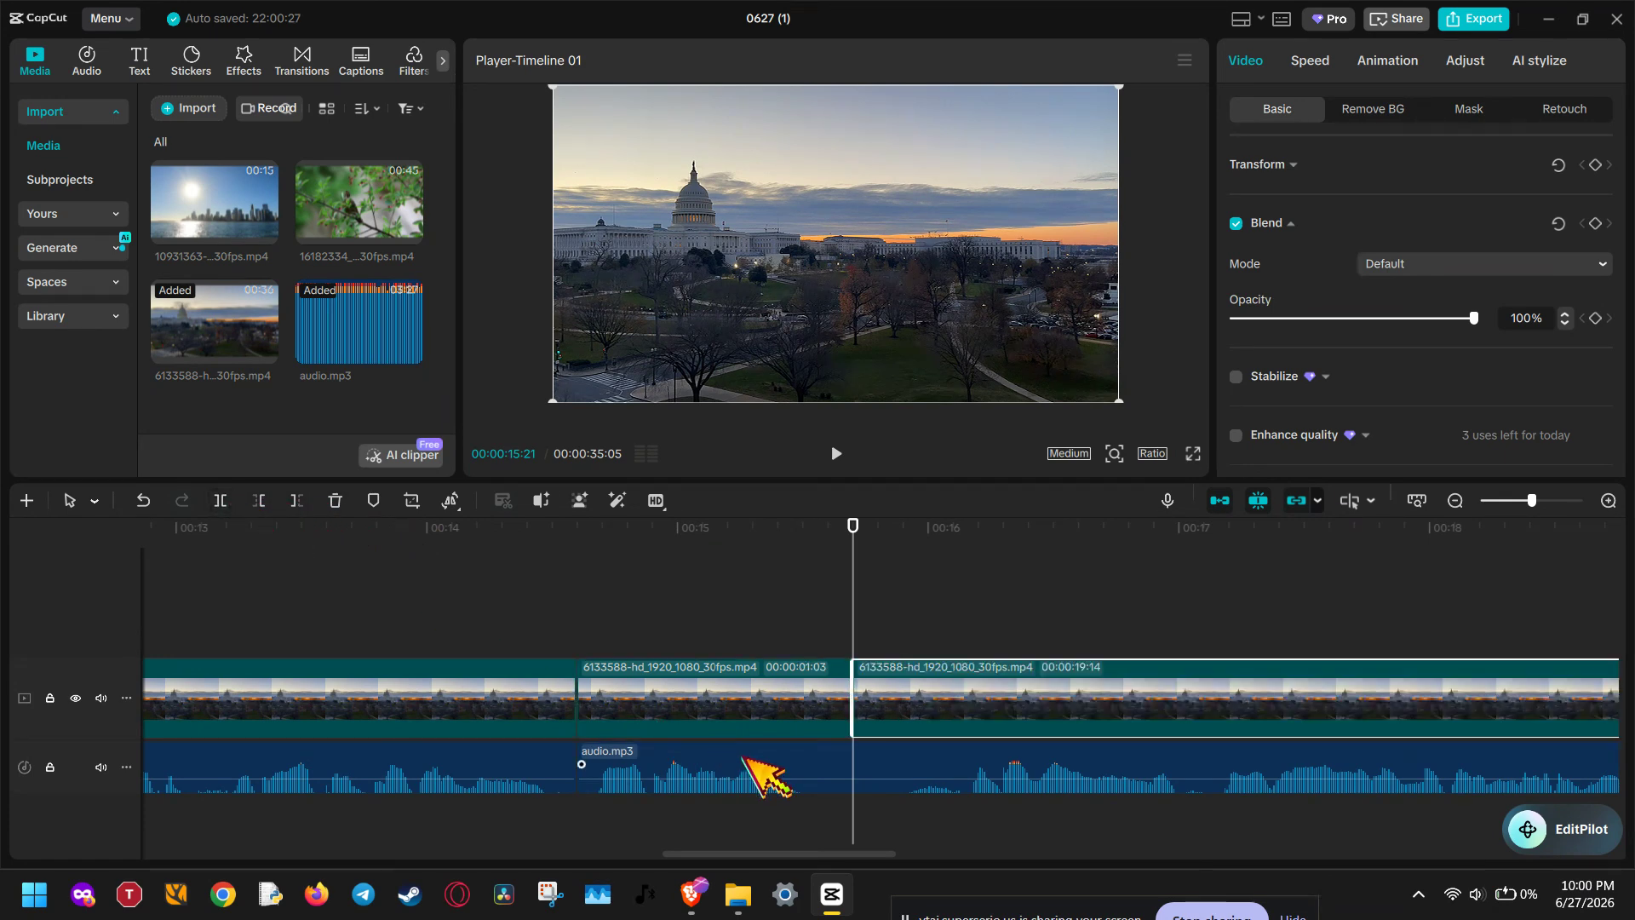
click(745, 762)
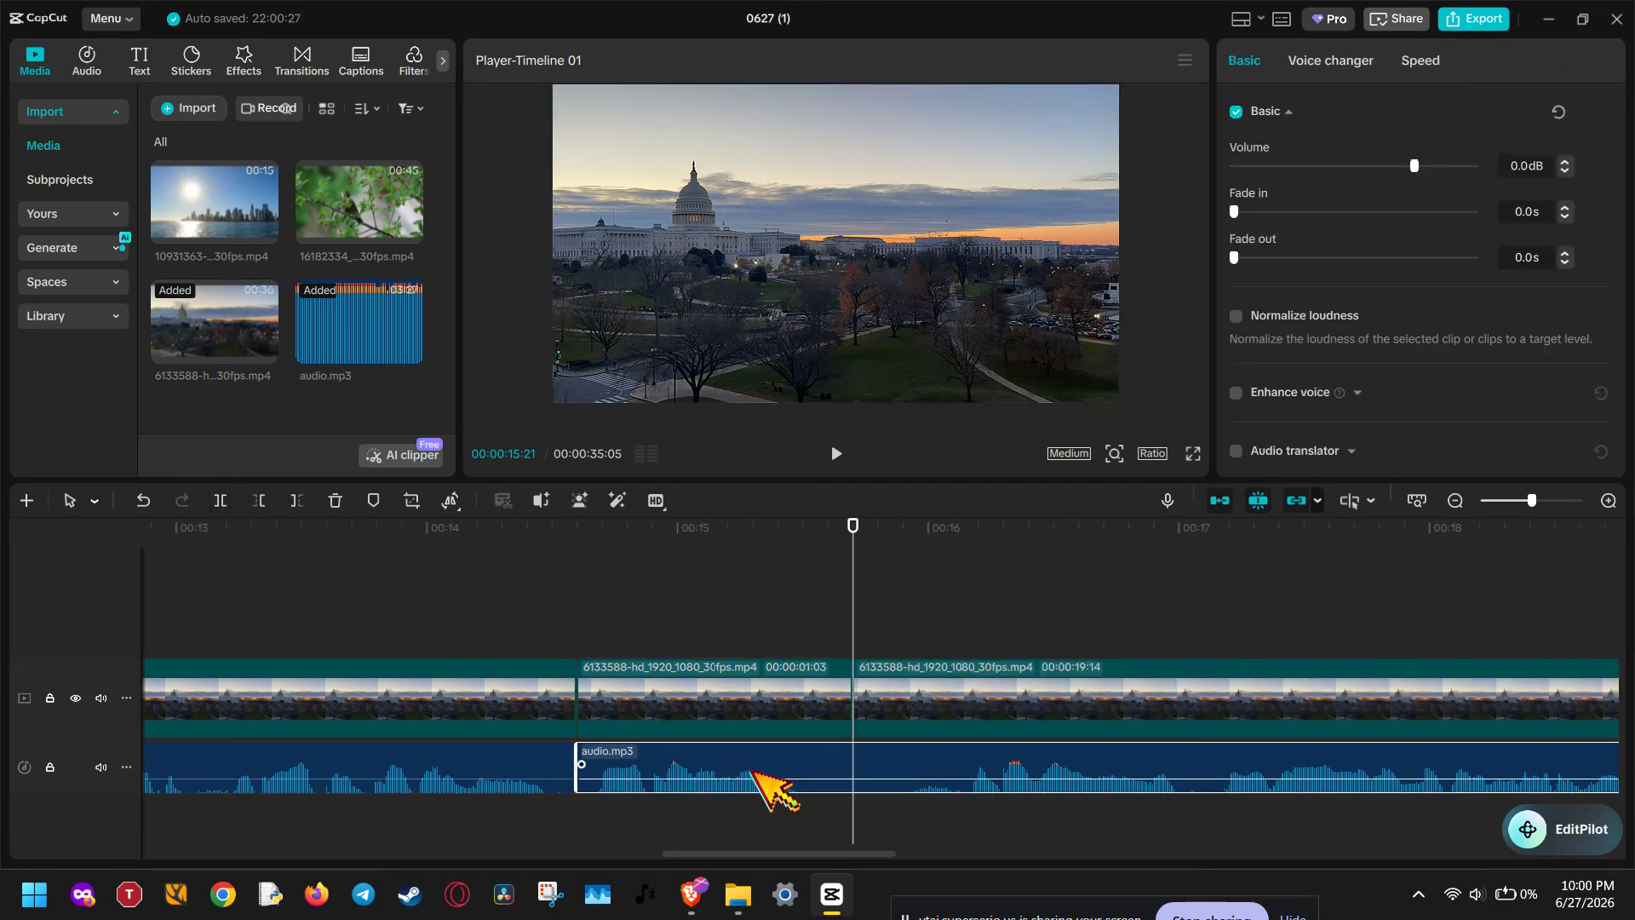
click(223, 504)
Delete the video and audio segments between the two cuts and move the remaining audio back to close the gap at 00:00:14:18
click(673, 673)
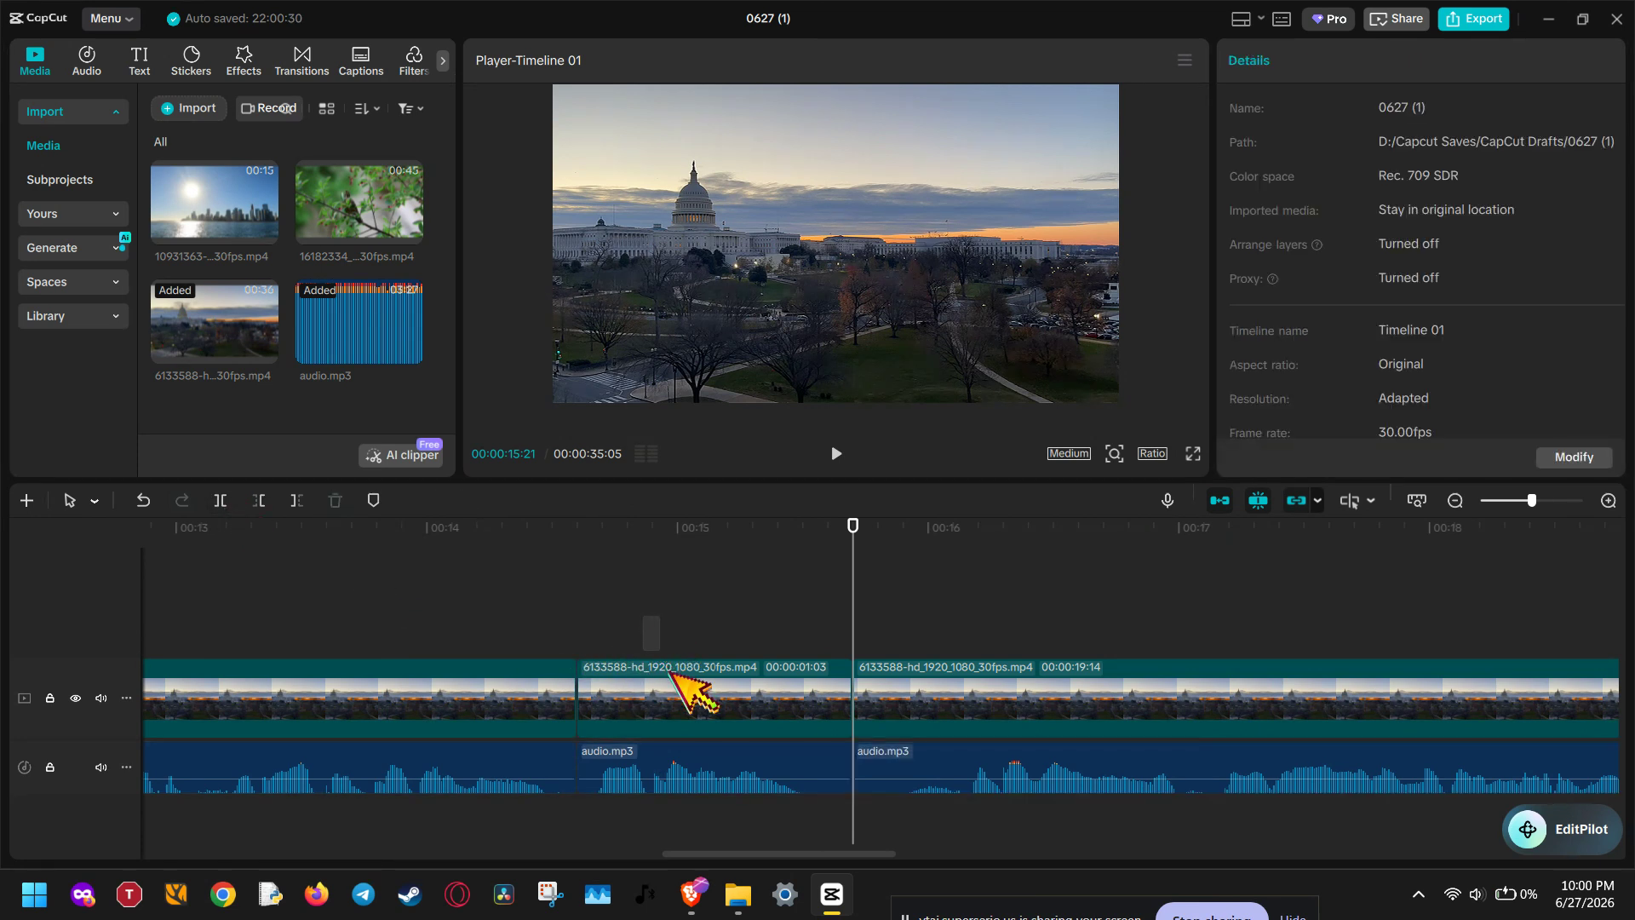
ctrl+click(732, 788)
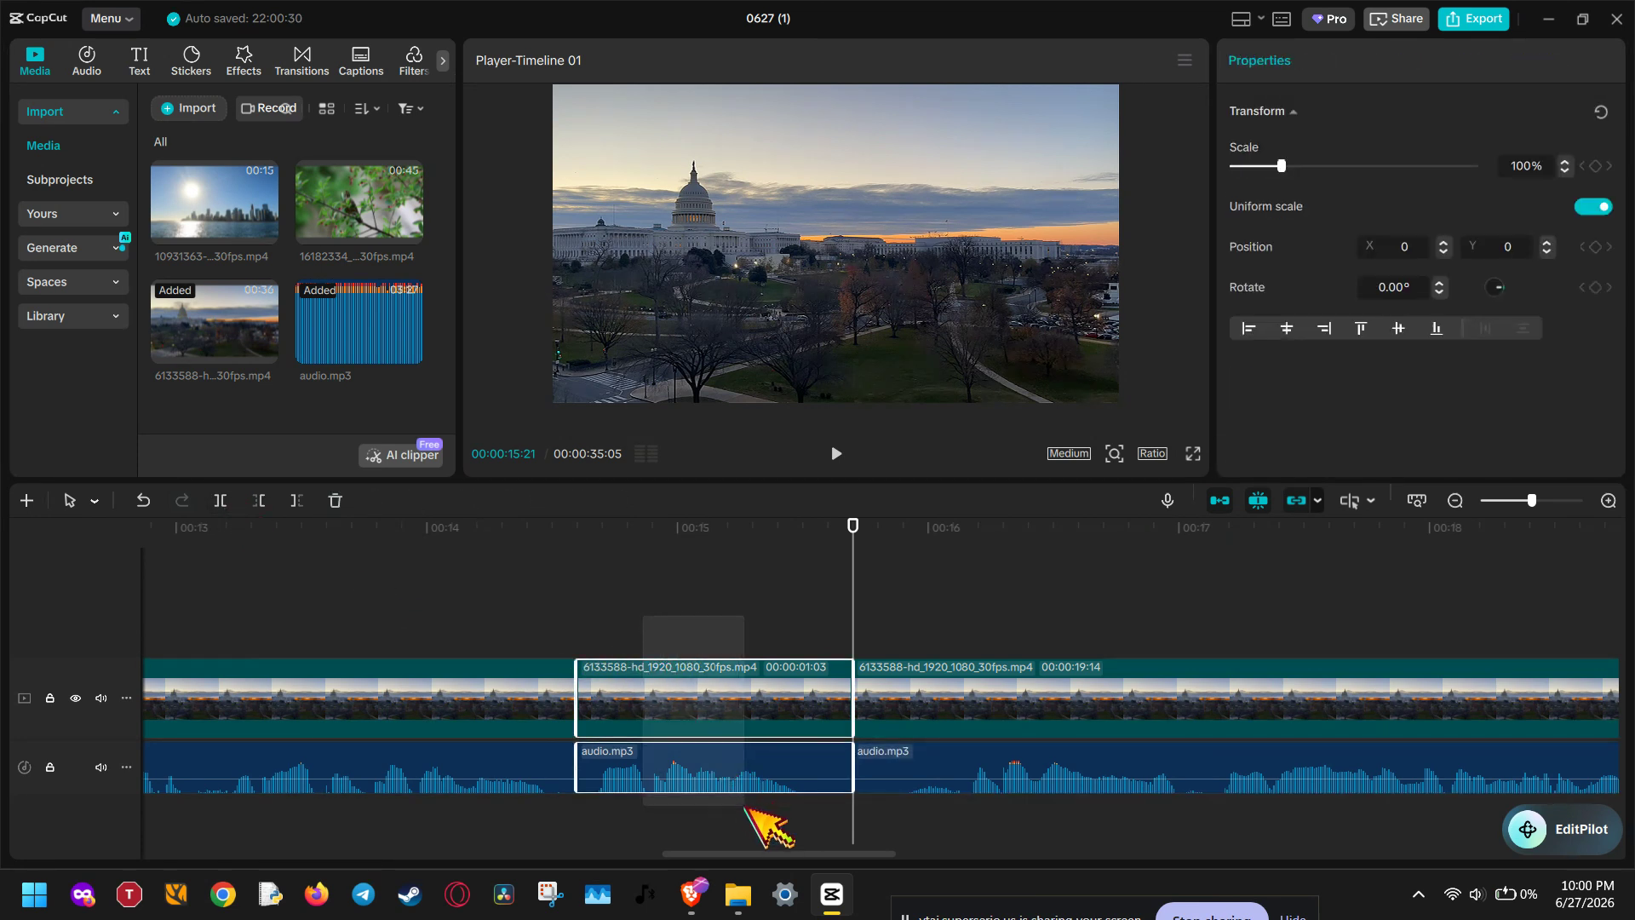
click(336, 502)
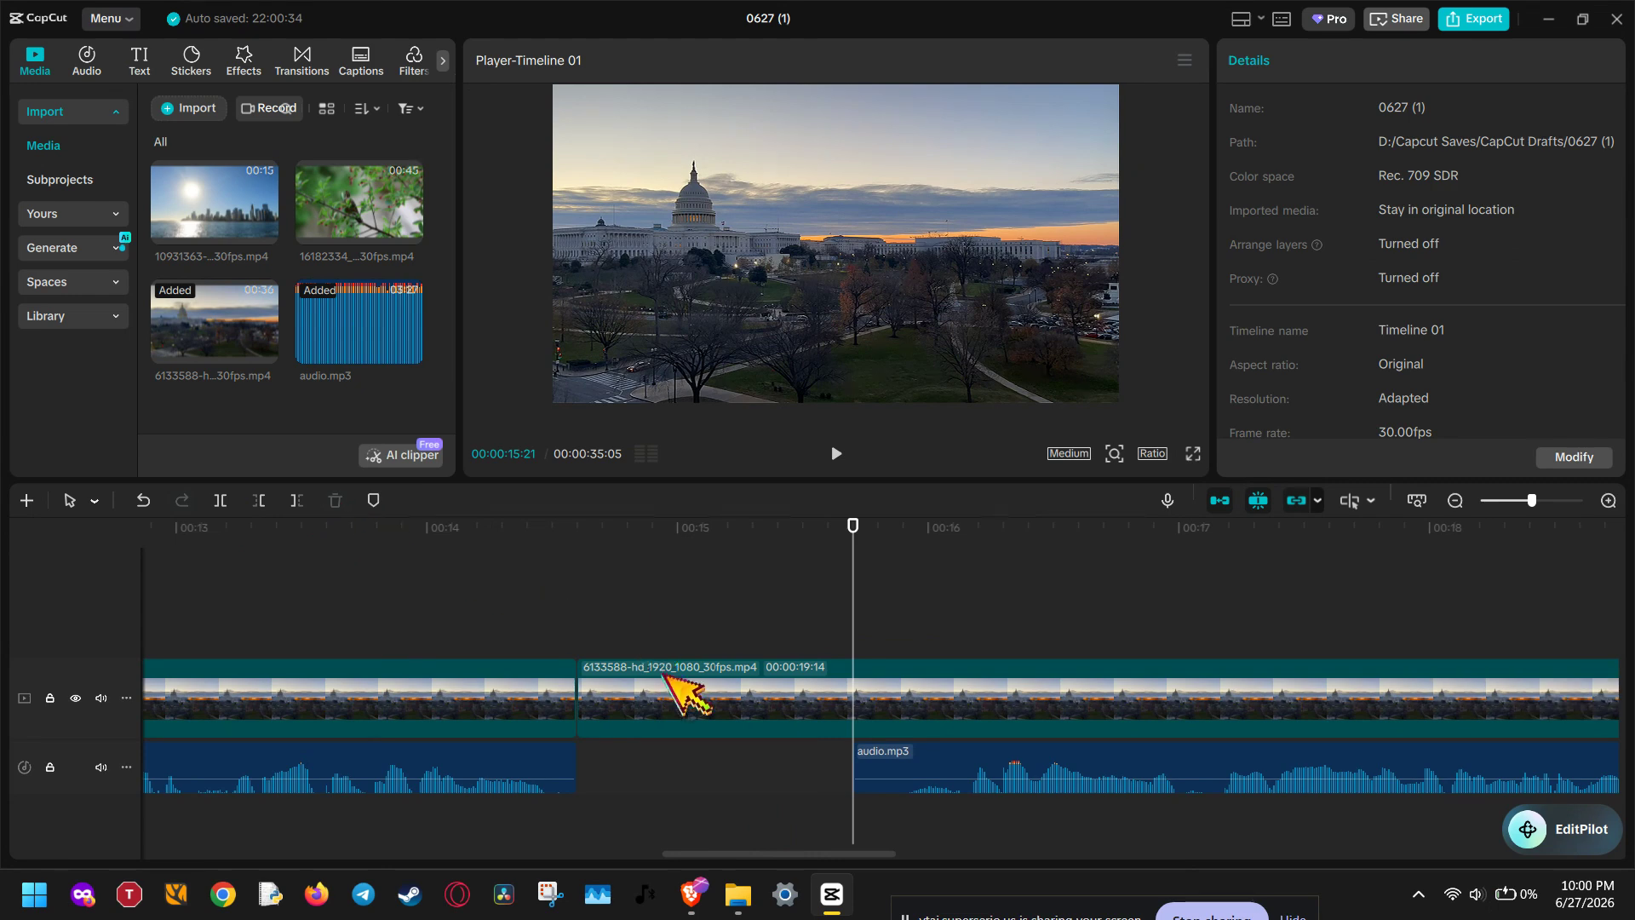
click(682, 695)
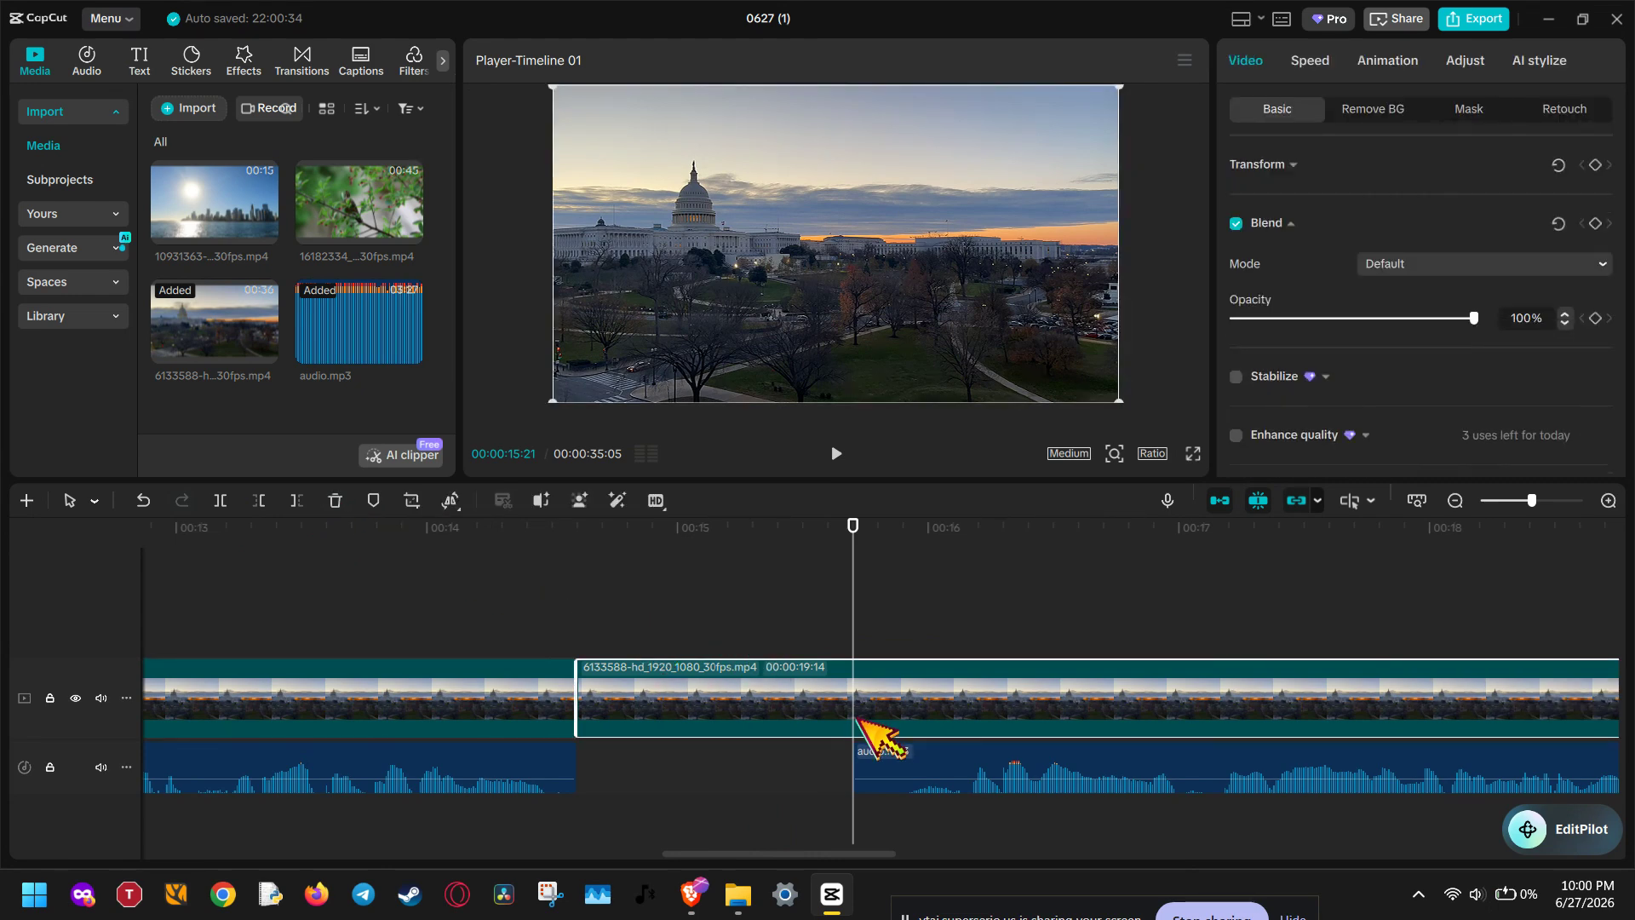
drag(864, 762, 674, 759)
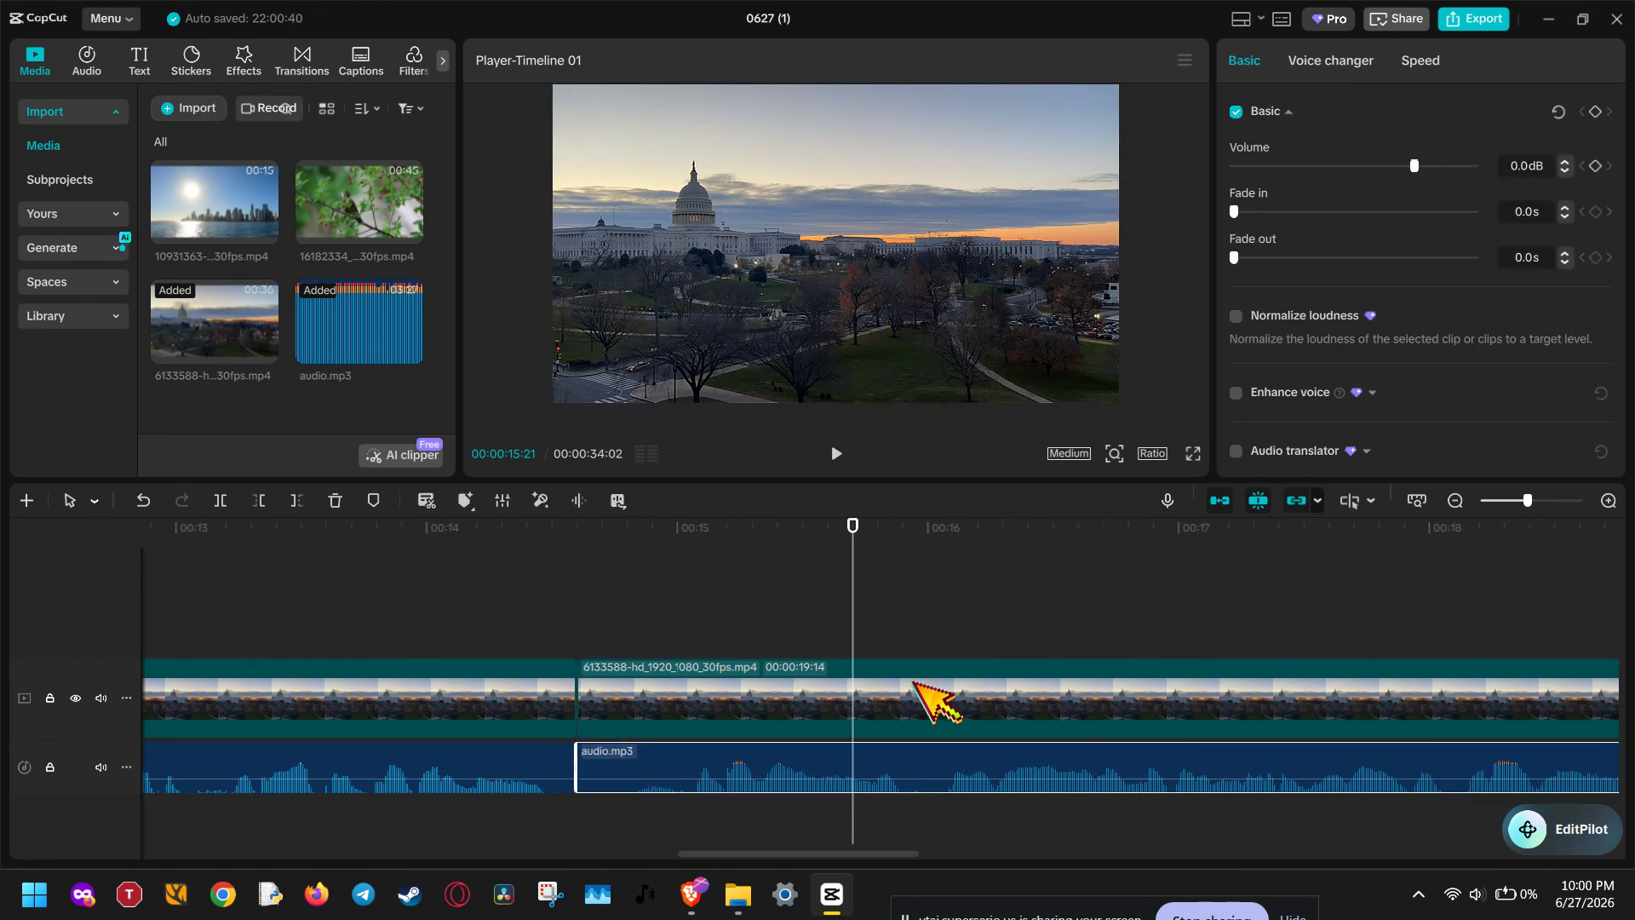
Play back the joined section from 00:00:14:02 and scrub through the waveform after the cut
click(445, 570)
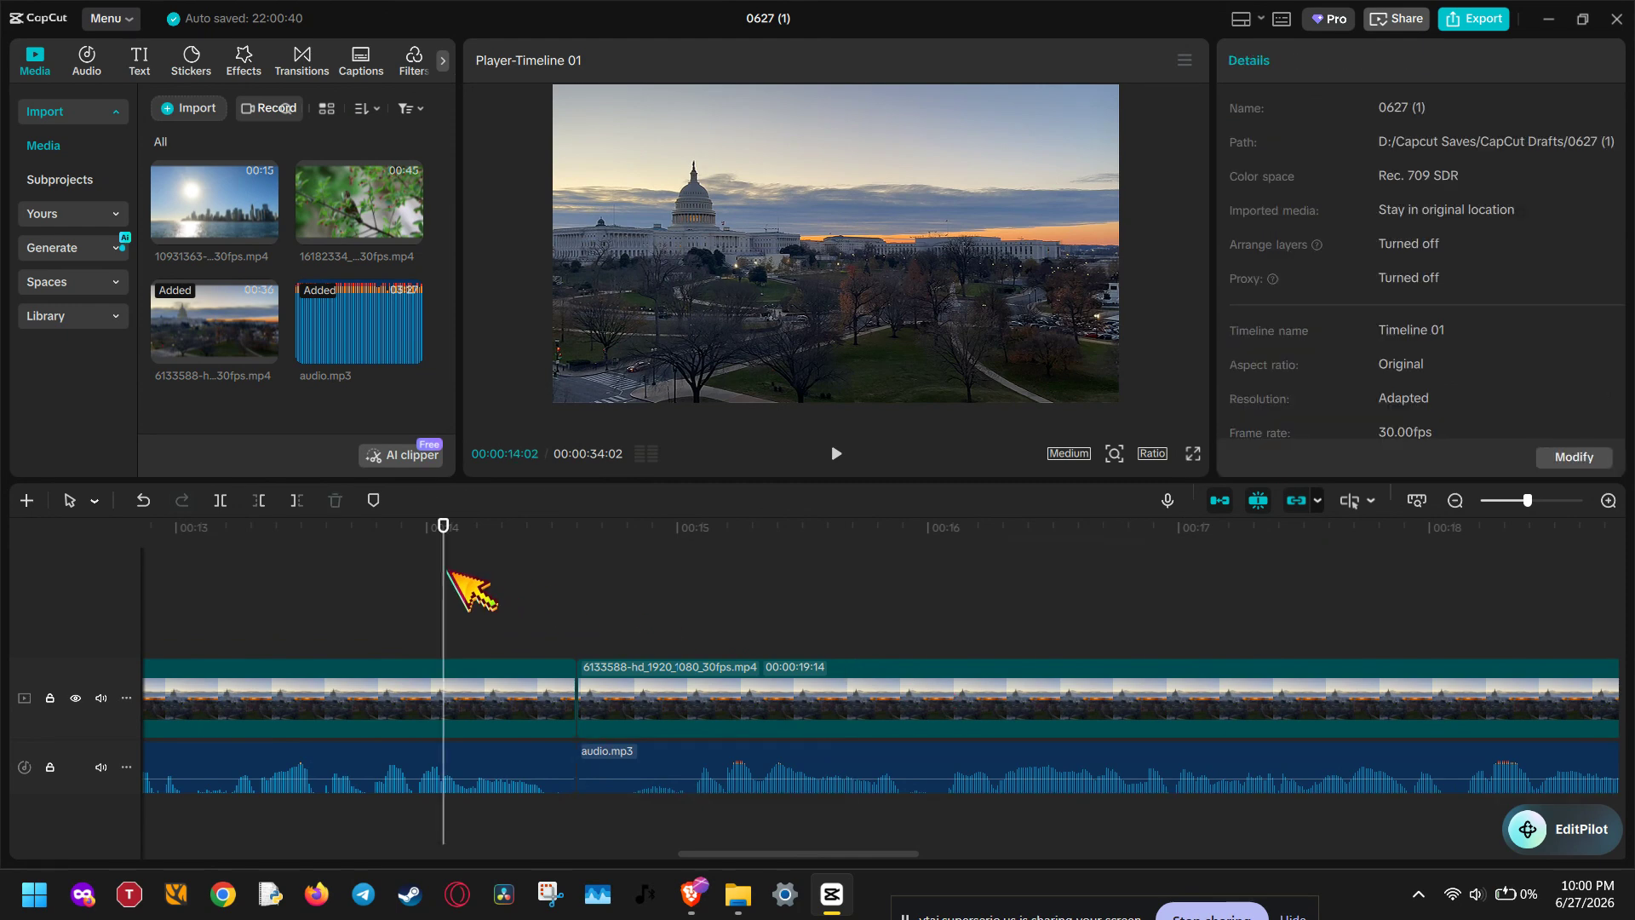
click(835, 453)
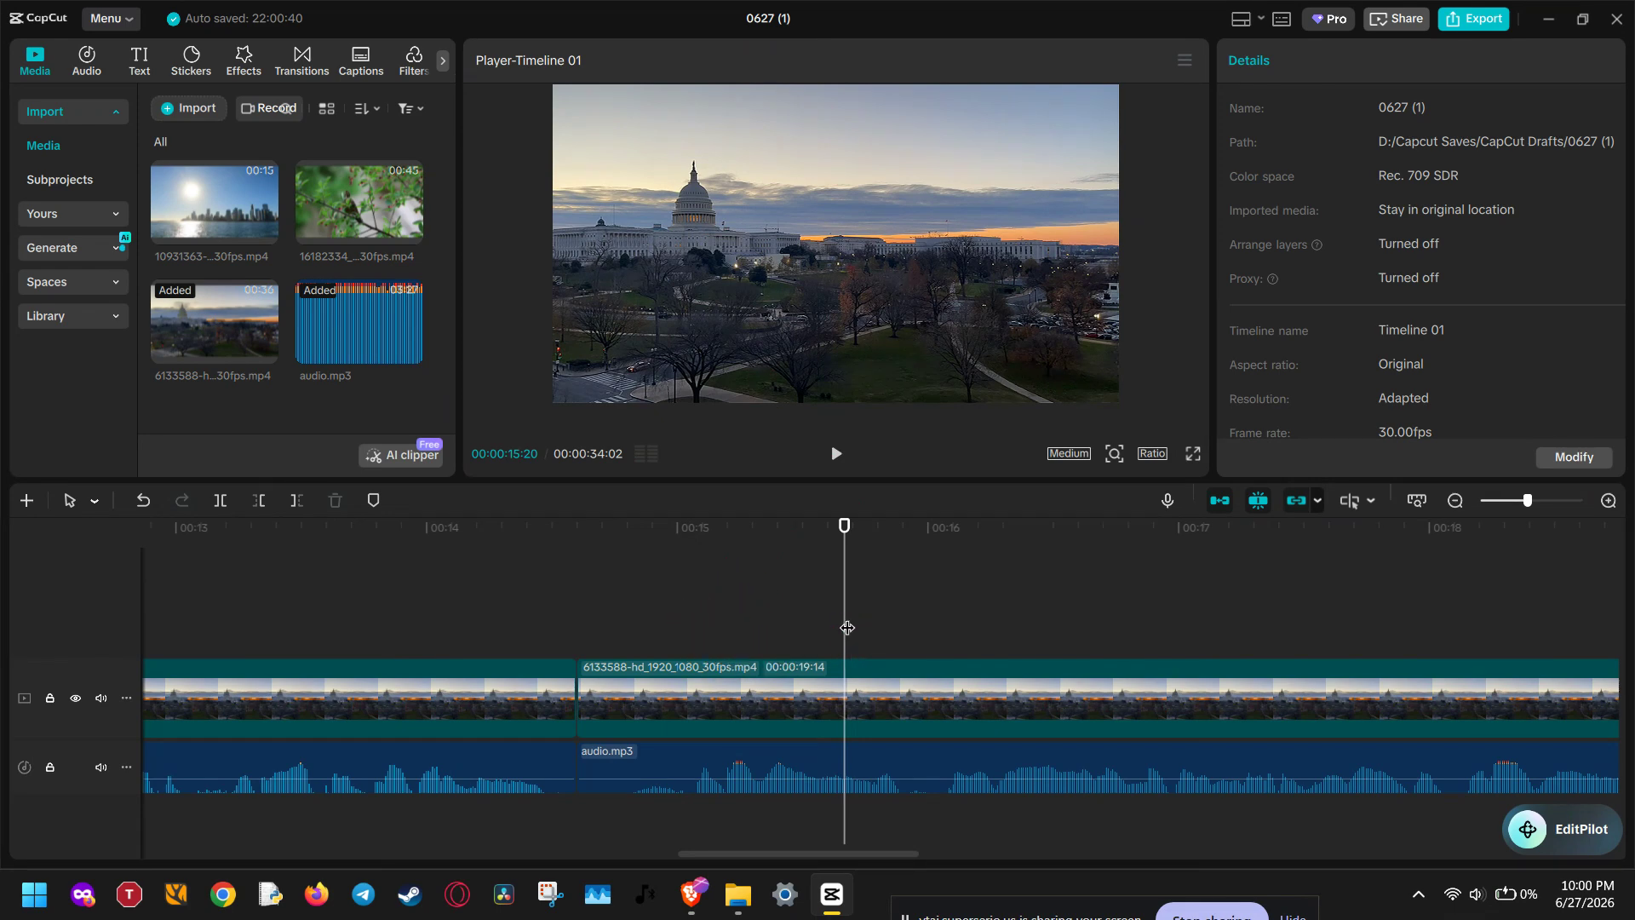
drag(848, 627, 1496, 618)
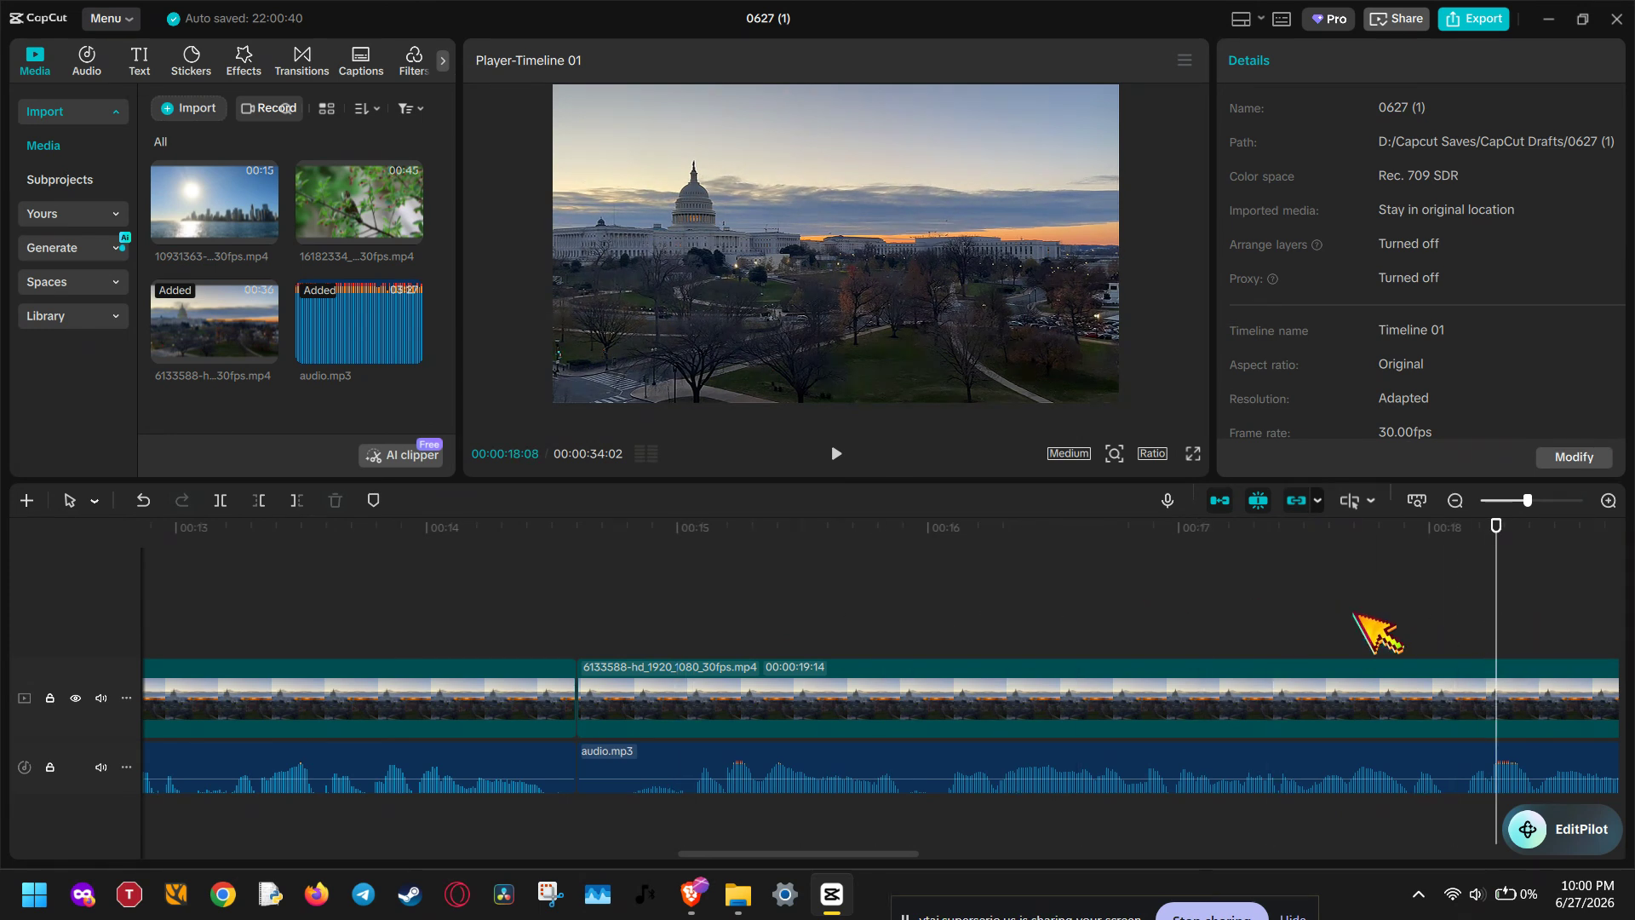
drag(1193, 545, 736, 614)
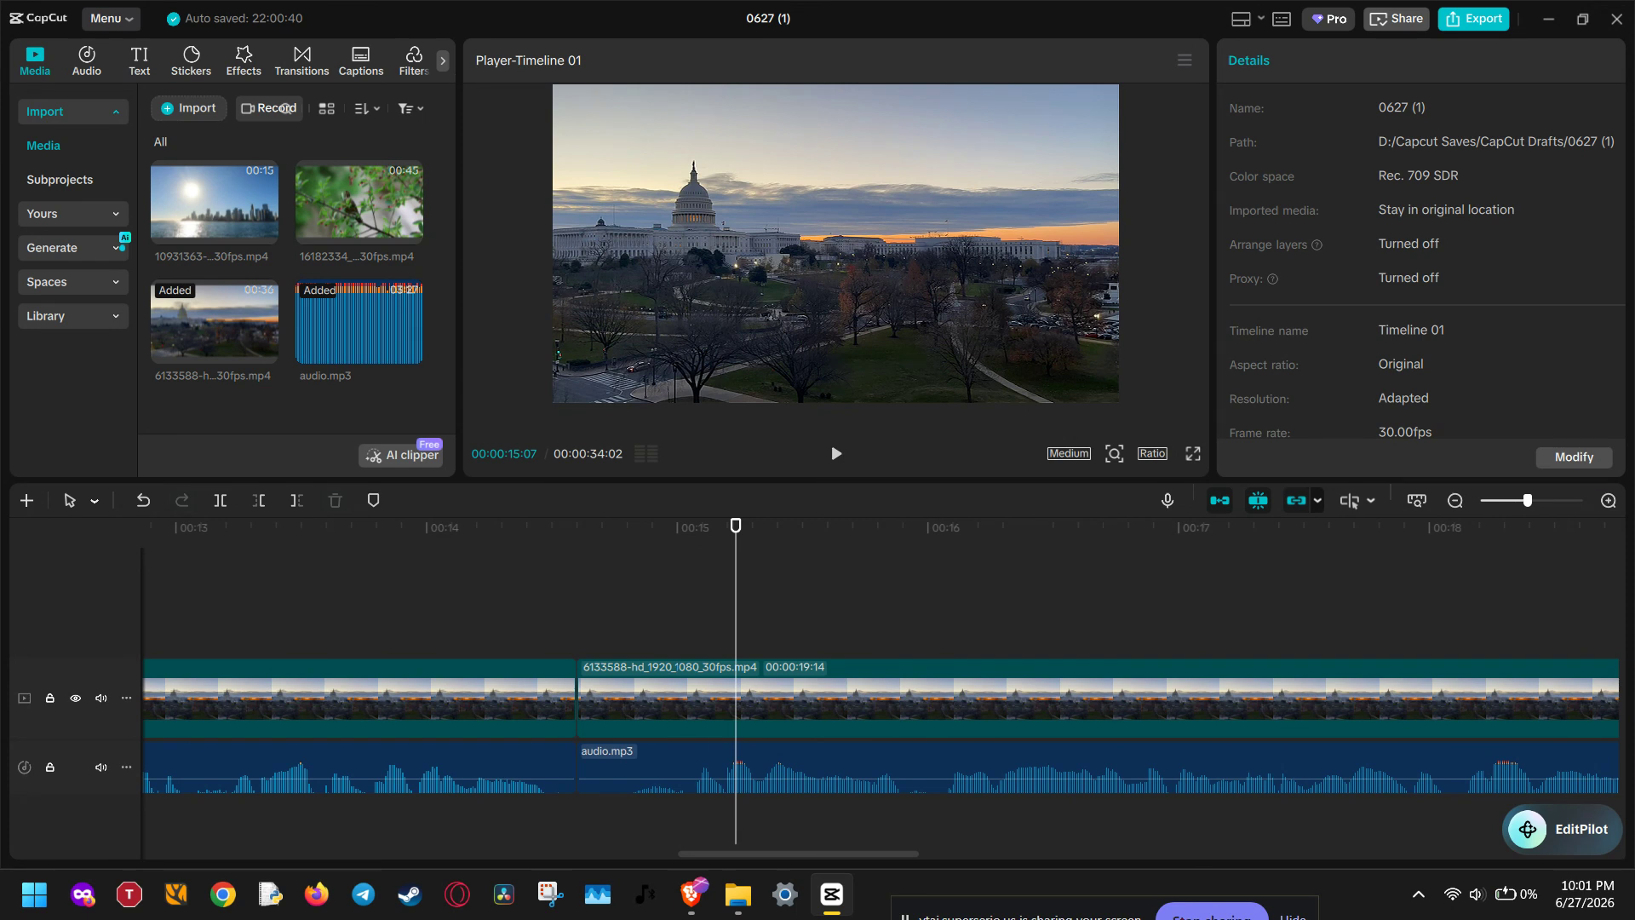
click(1212, 913)
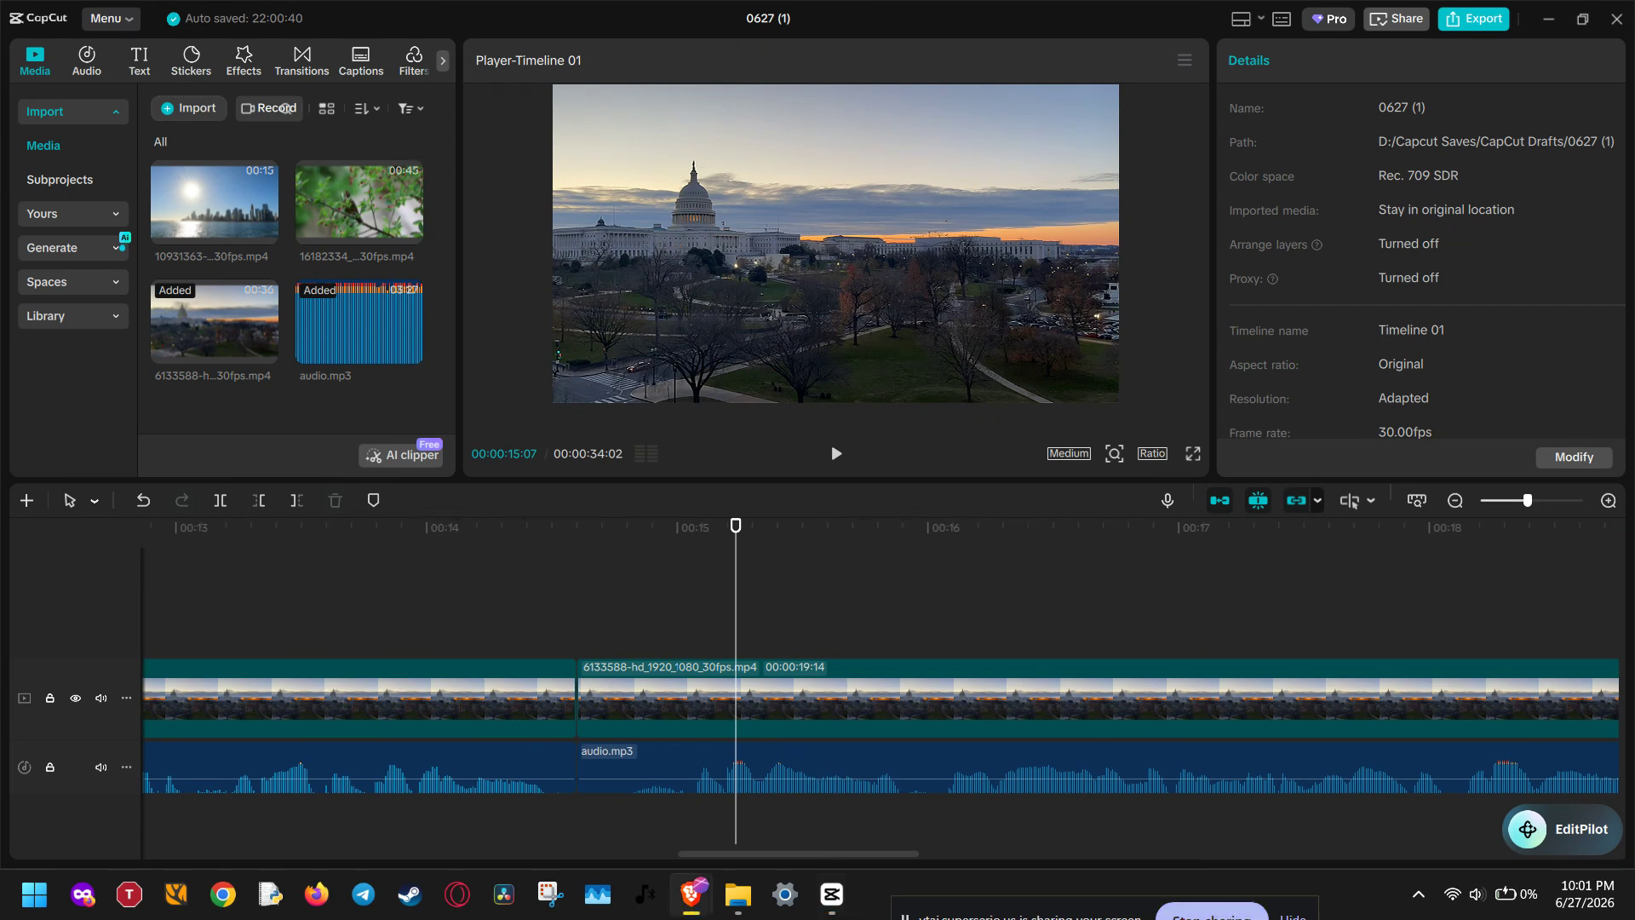